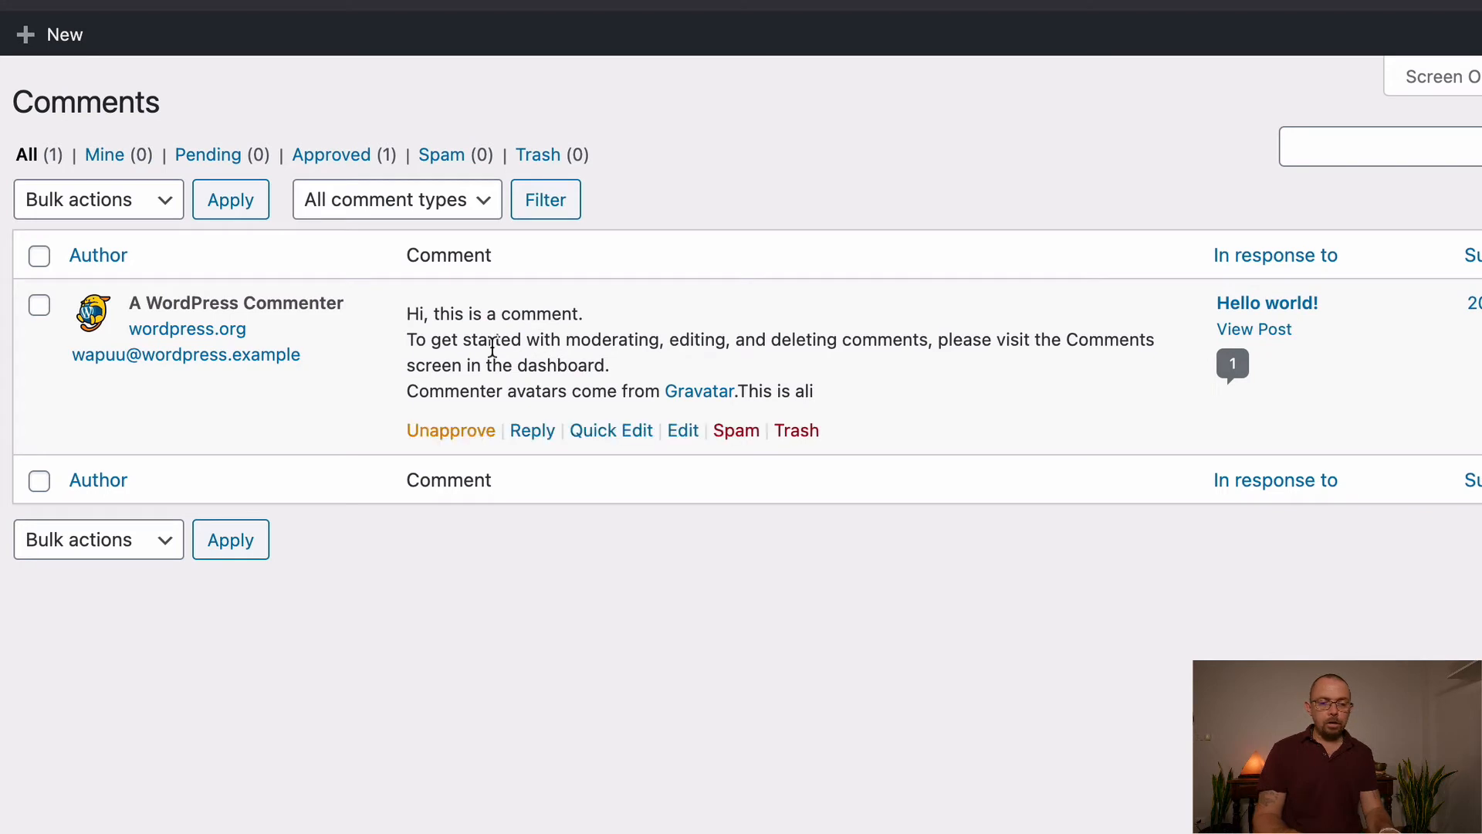
# Open the WordPress Commenter's comment for quick editing and update it without altering its text
pyautogui.moveTo(407, 309); pyautogui.dragTo(679, 363)
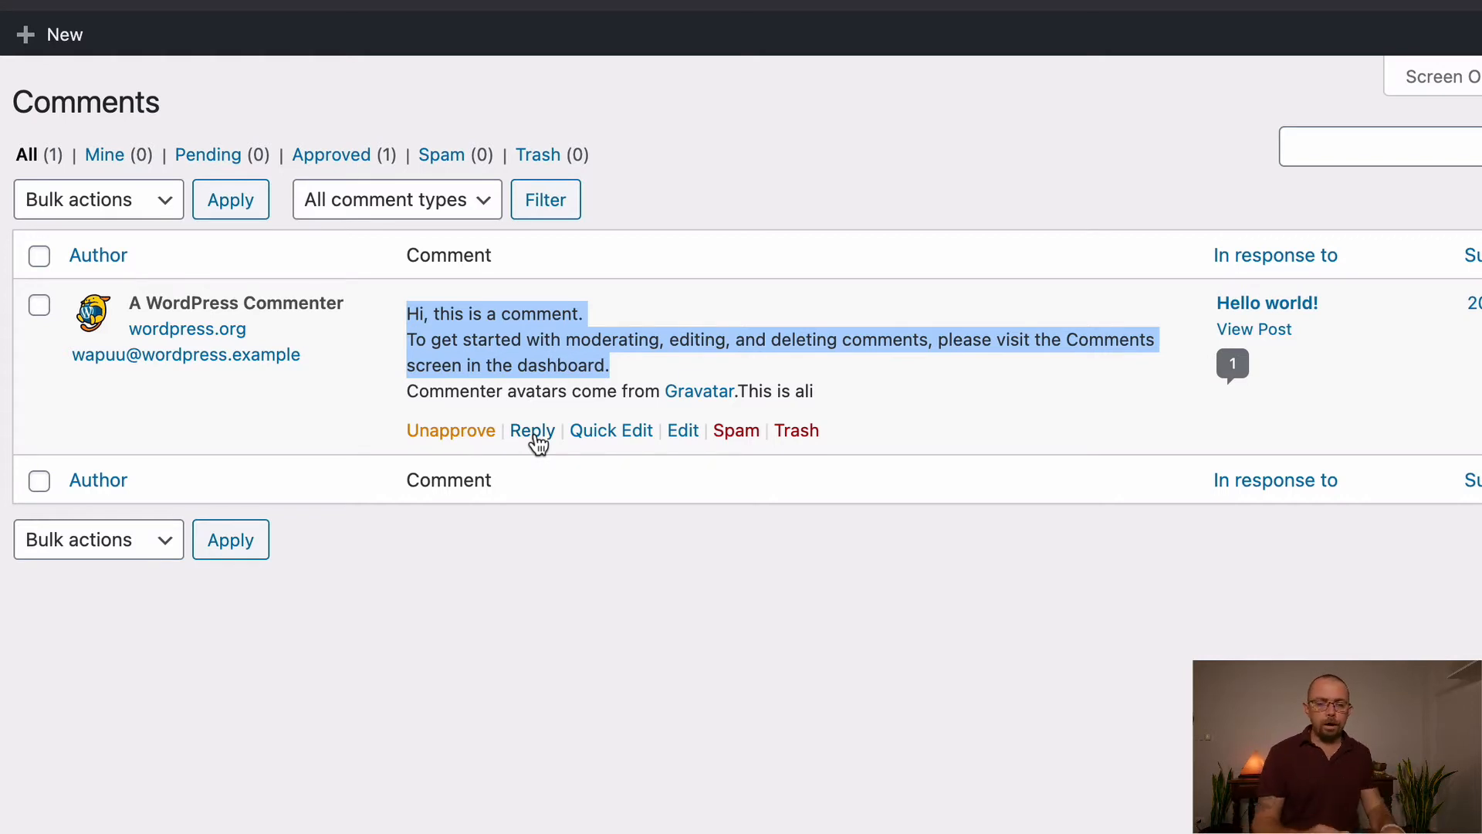
pyautogui.click(623, 441)
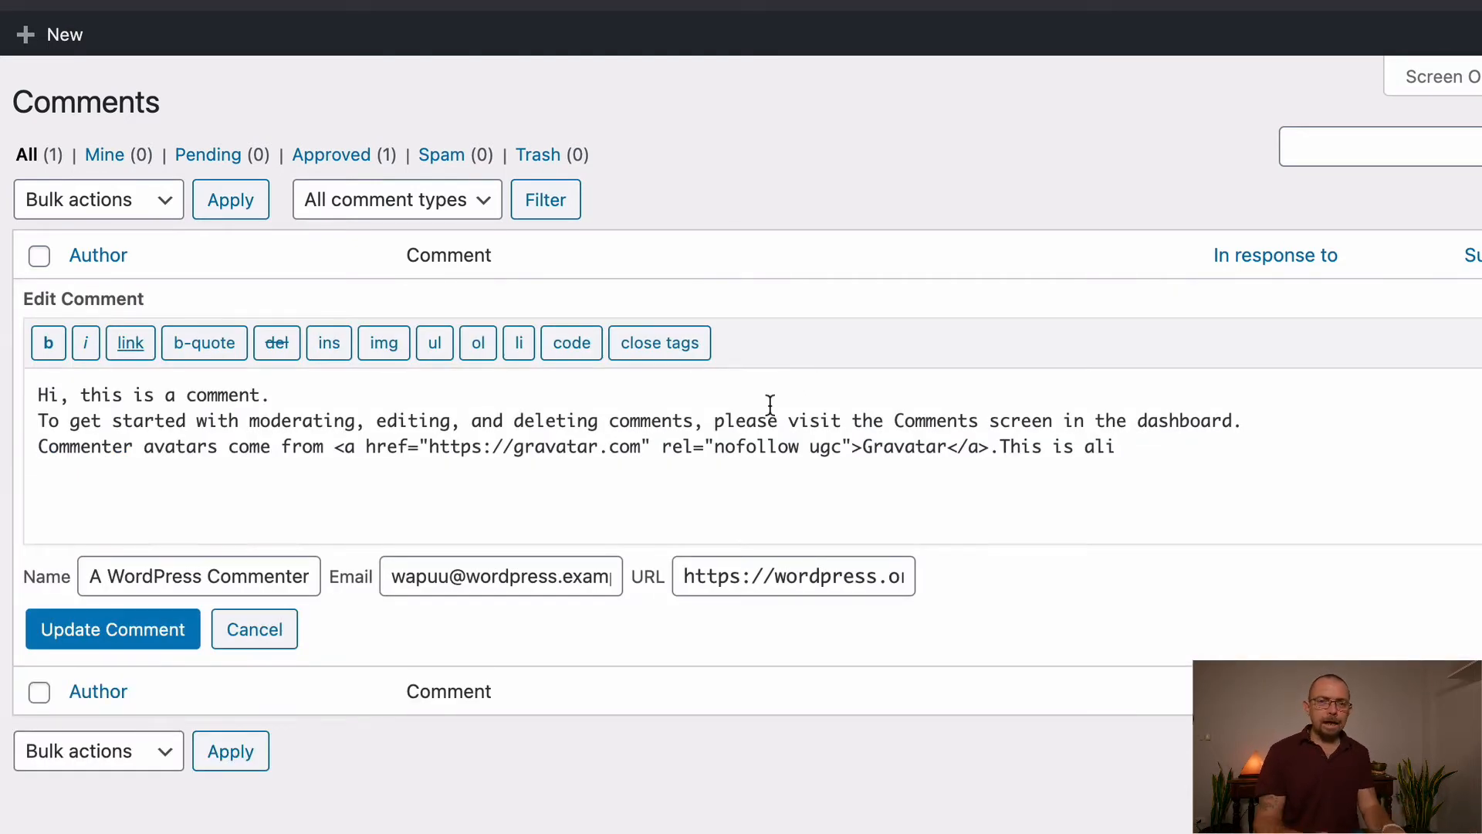
pyautogui.moveTo(1148, 450)
pyautogui.mouseDown()
pyautogui.moveTo(1002, 448)
pyautogui.moveTo(1171, 450)
pyautogui.mouseUp()
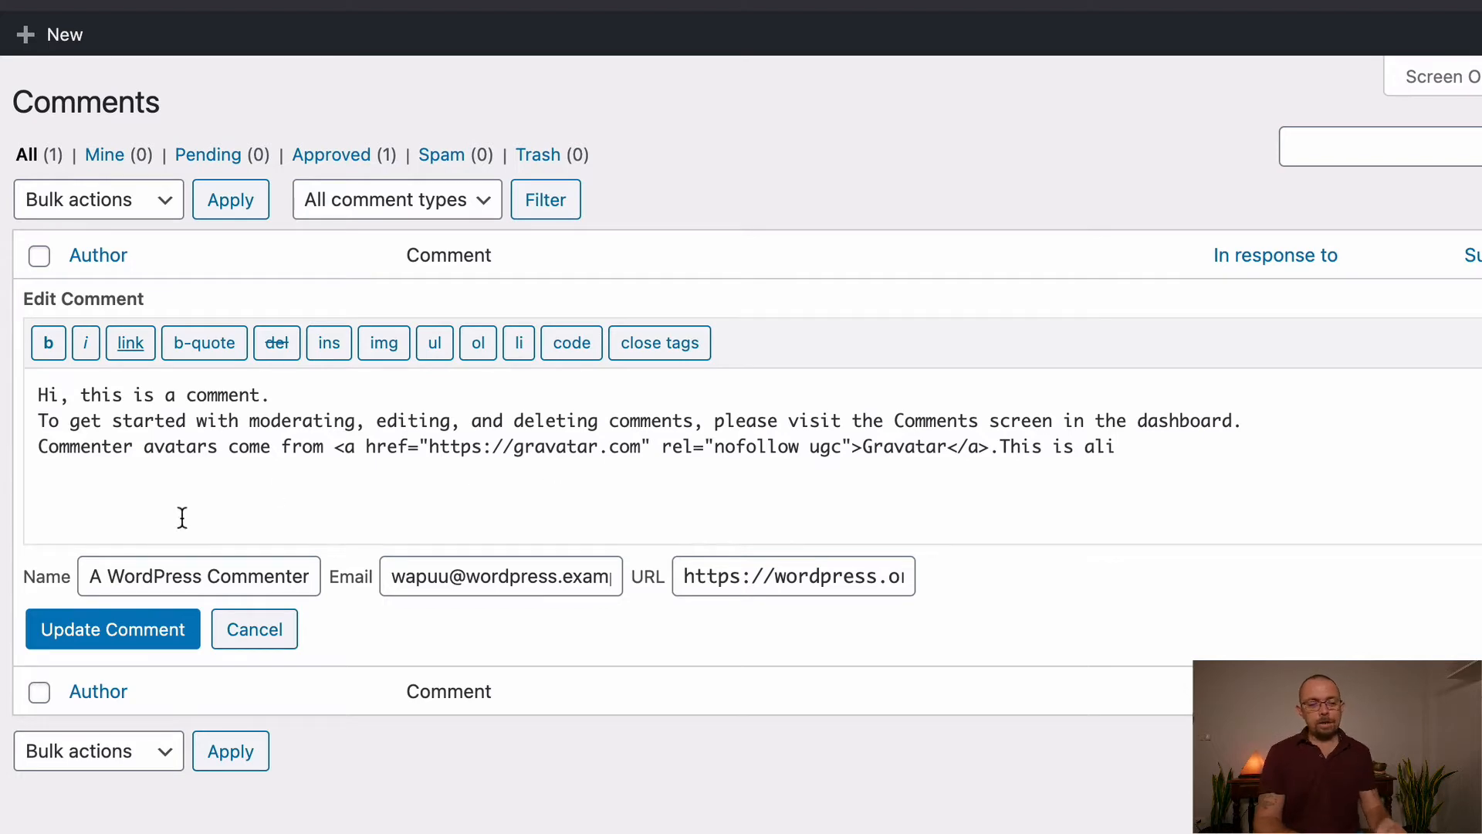
pyautogui.click(112, 632)
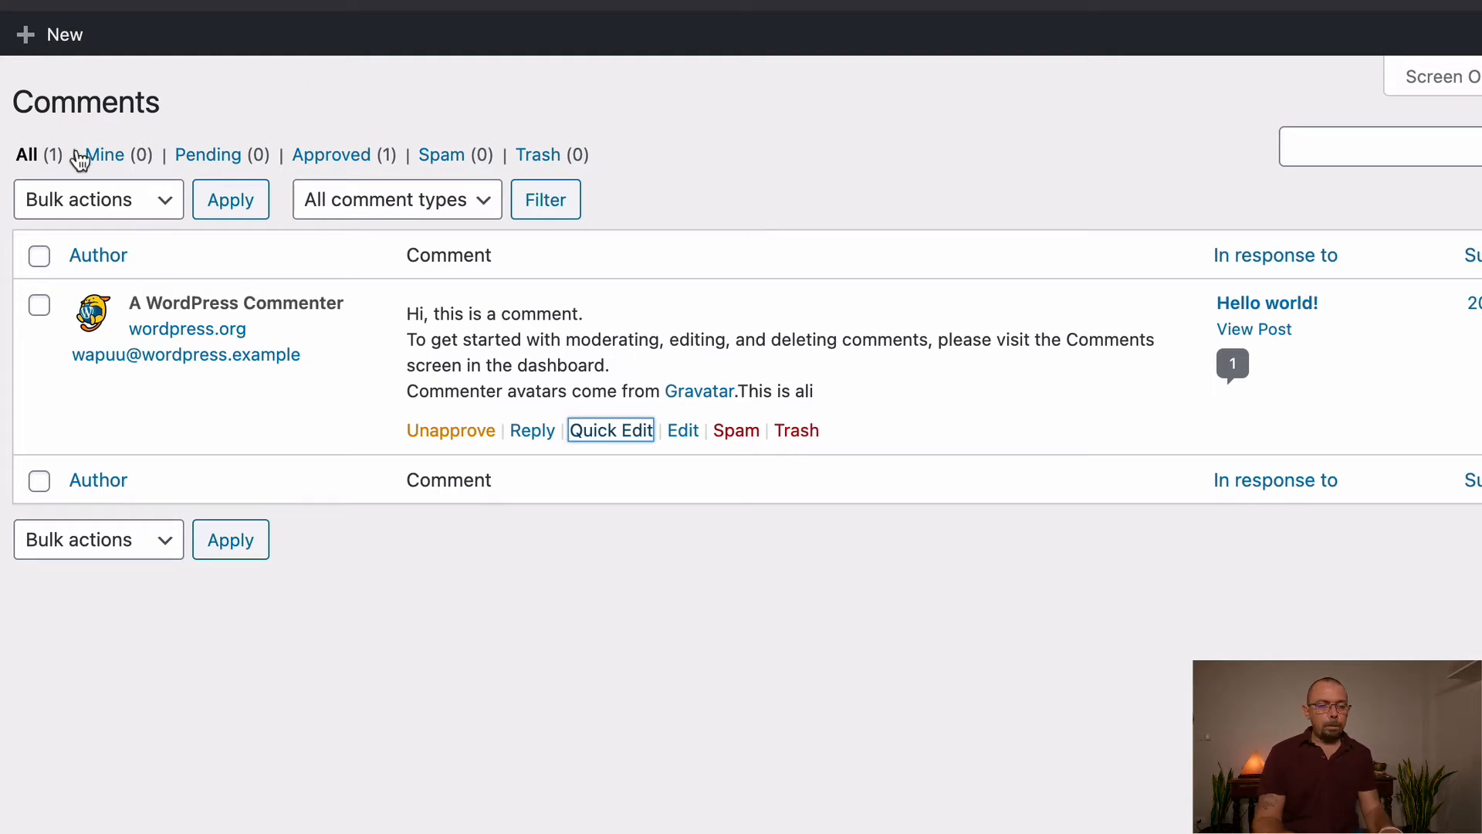
# Examine the available bulk actions, the comment type filter options and the comment search field
pyautogui.click(147, 213)
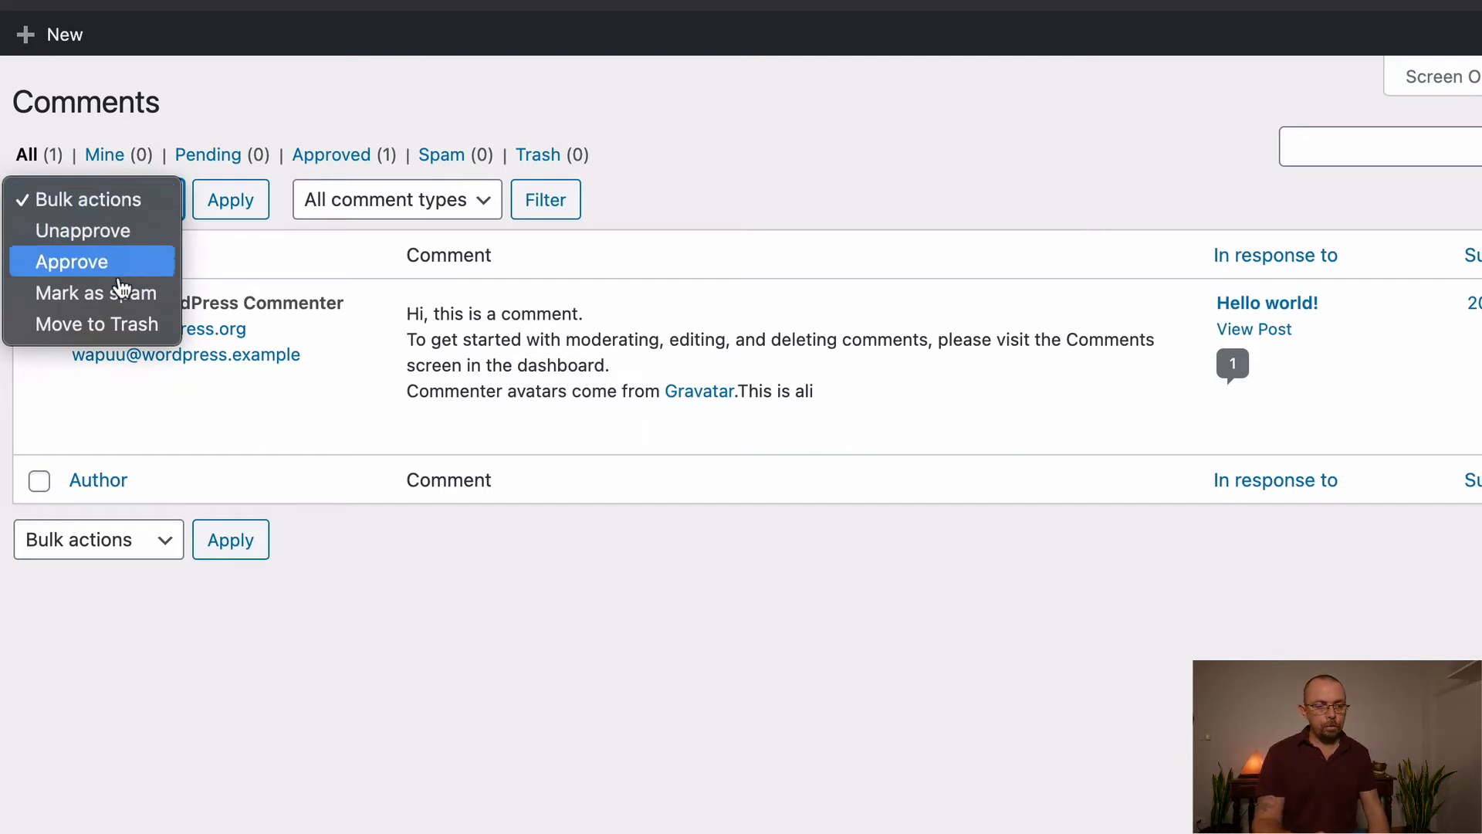
pyautogui.click(818, 180)
pyautogui.click(444, 207)
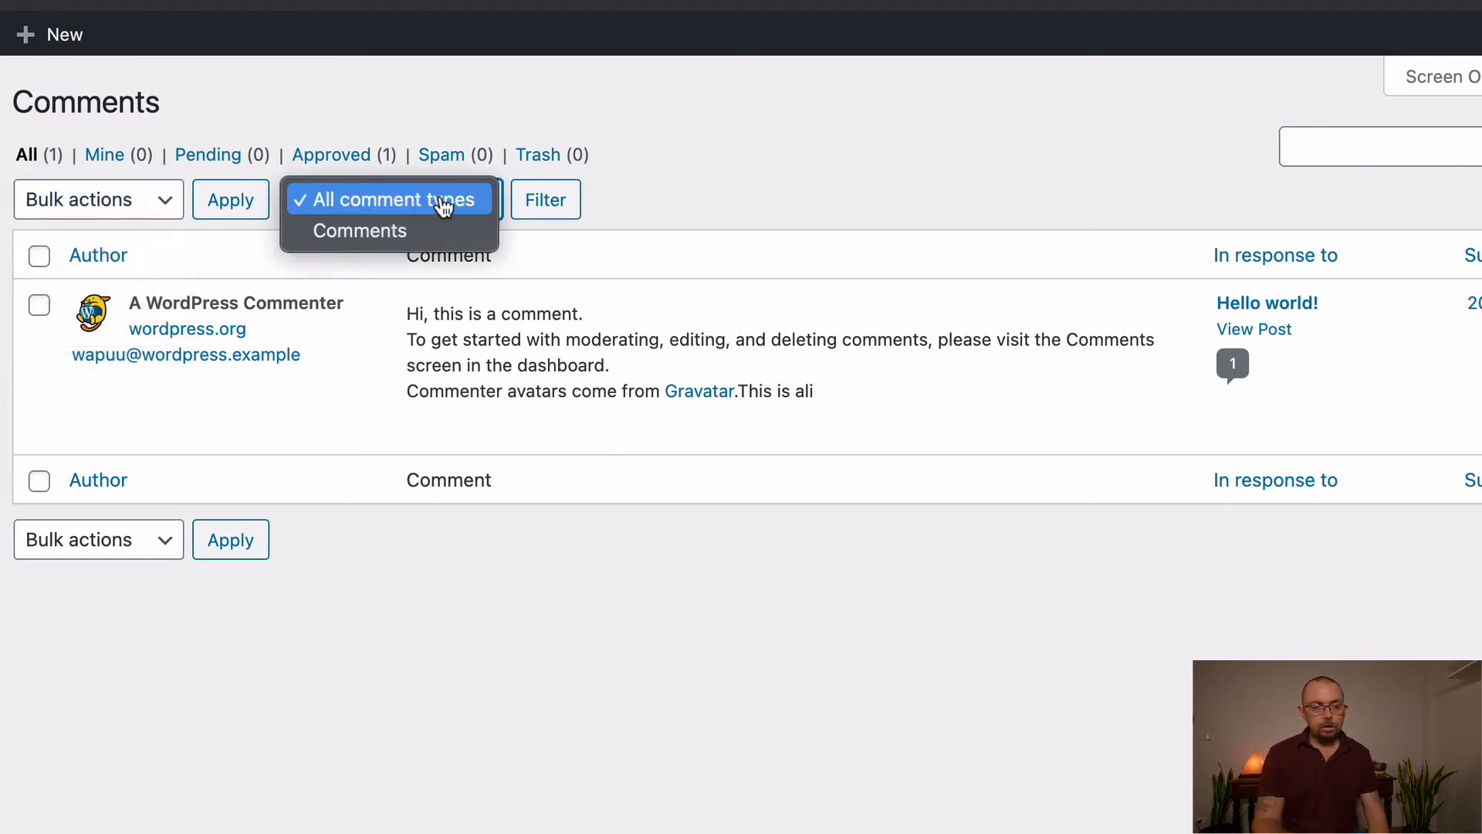
pyautogui.click(728, 195)
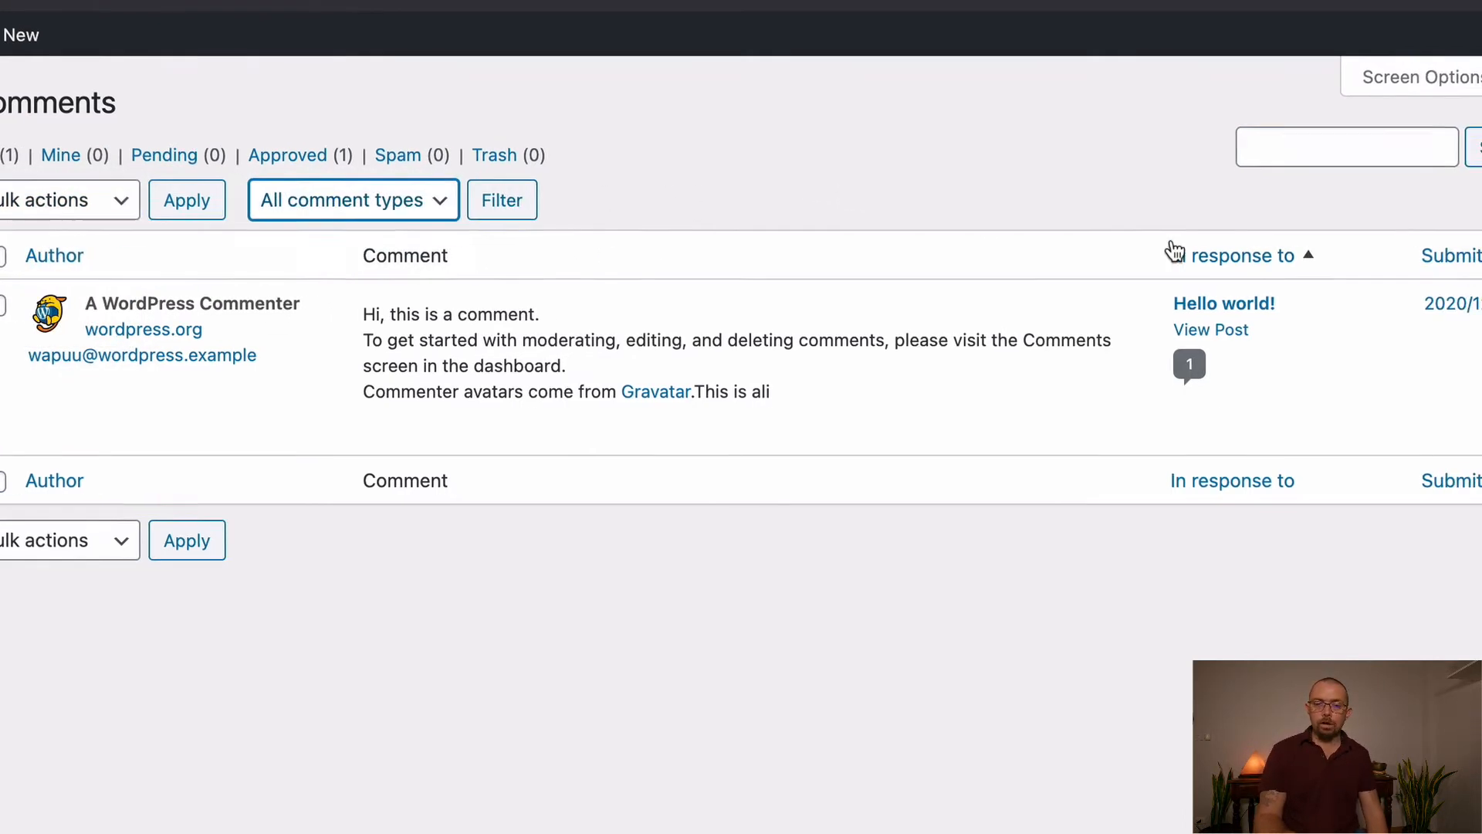
pyautogui.click(1297, 145)
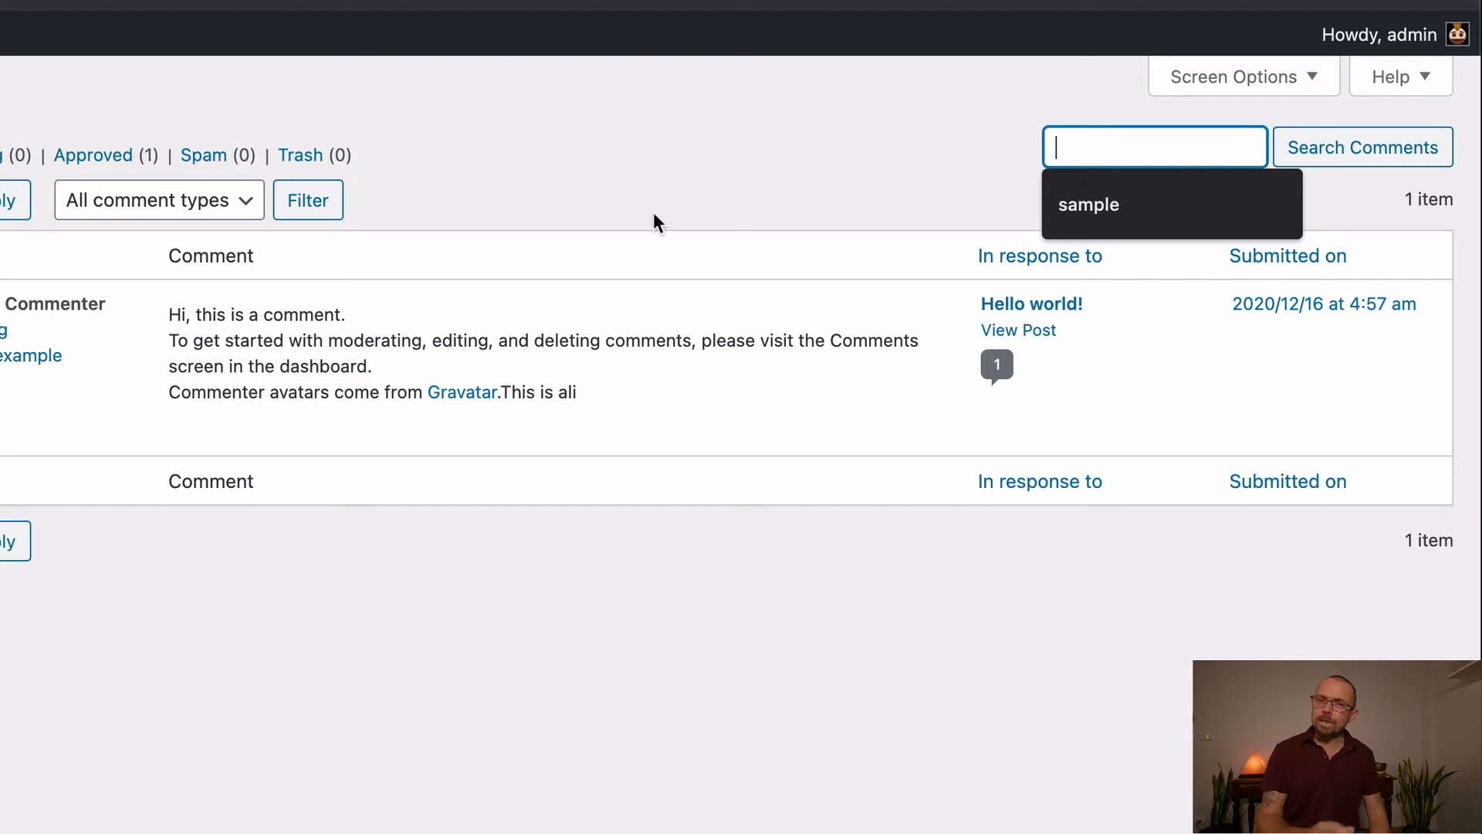
pyautogui.click(625, 213)
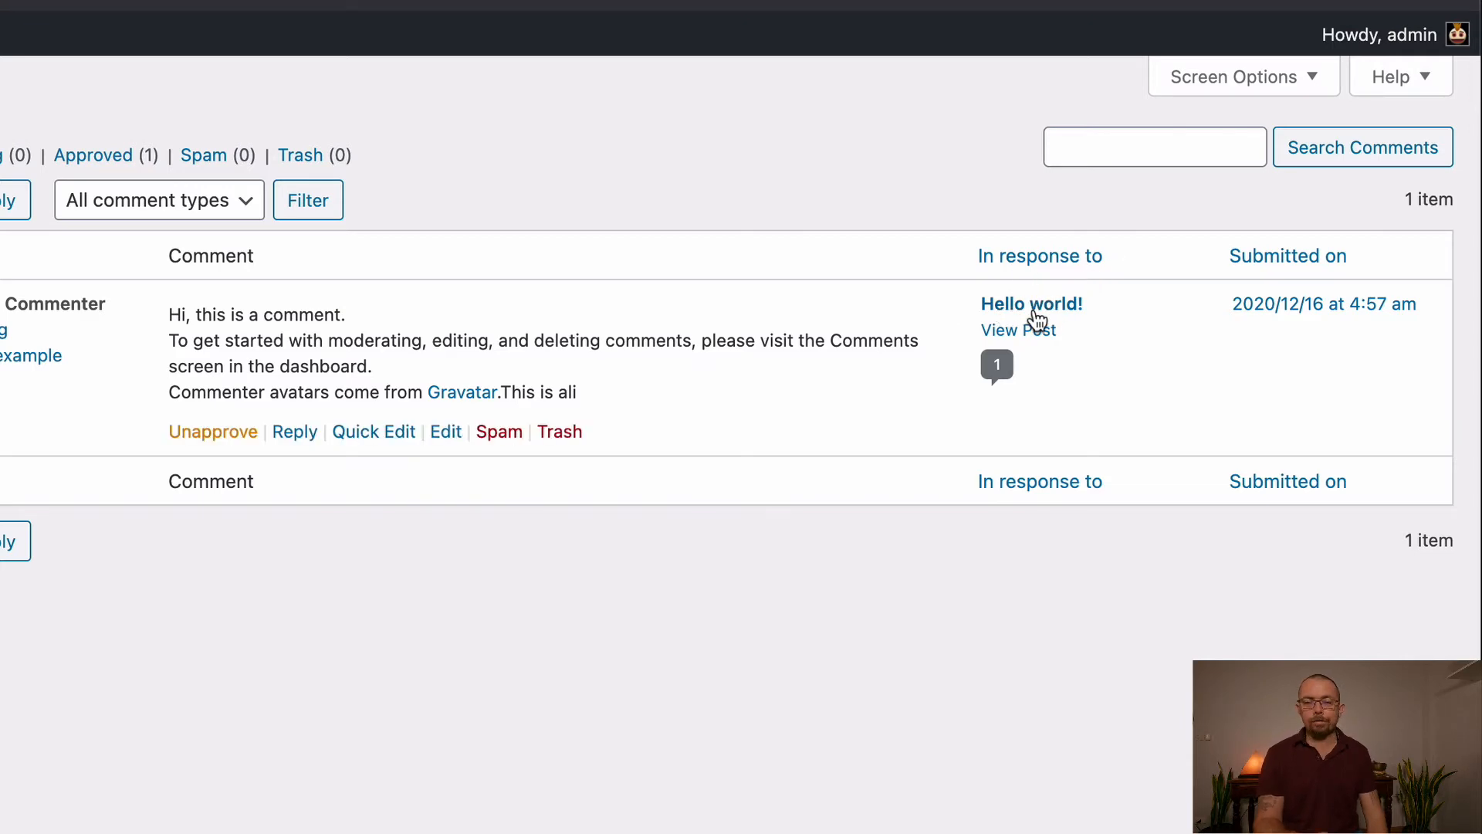
# View the "Hello world!" post on the site and go to its comment form
pyautogui.click(1024, 332)
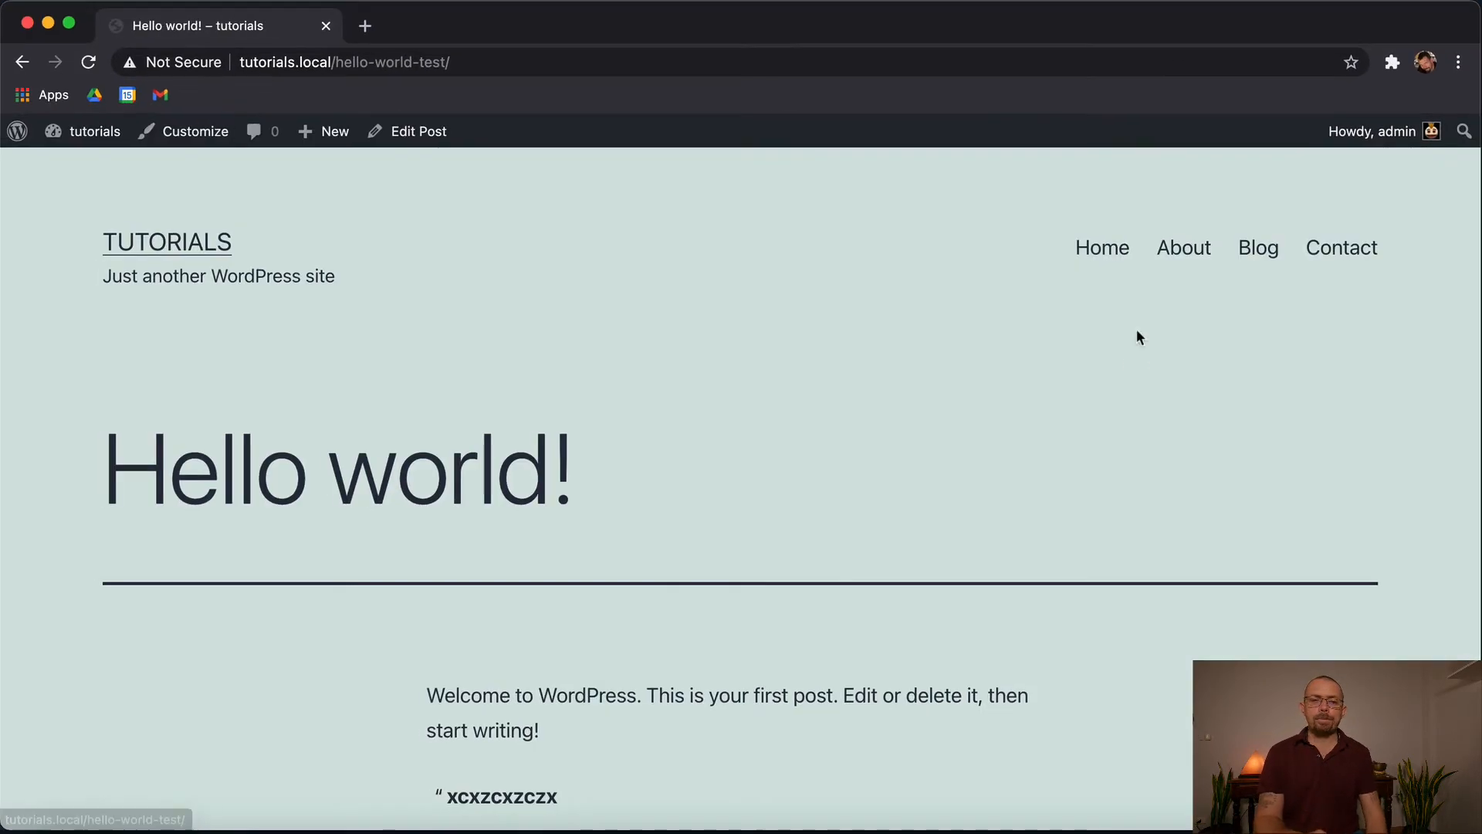
pyautogui.scroll(-10, 774, 400)
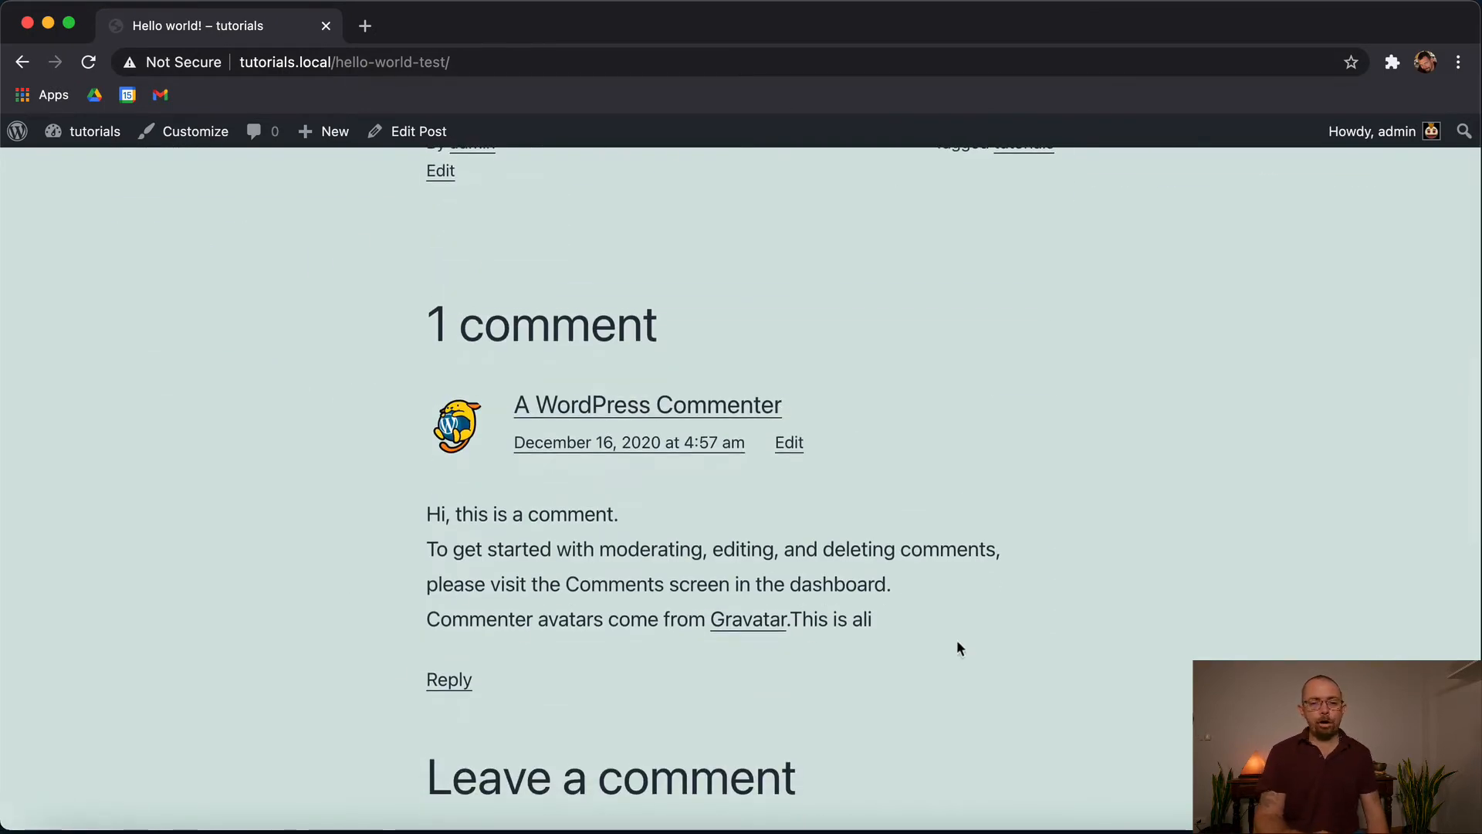
pyautogui.scroll(-4, 957, 641)
pyautogui.scroll(-1, 695, 656)
pyautogui.scroll(-3, 675, 672)
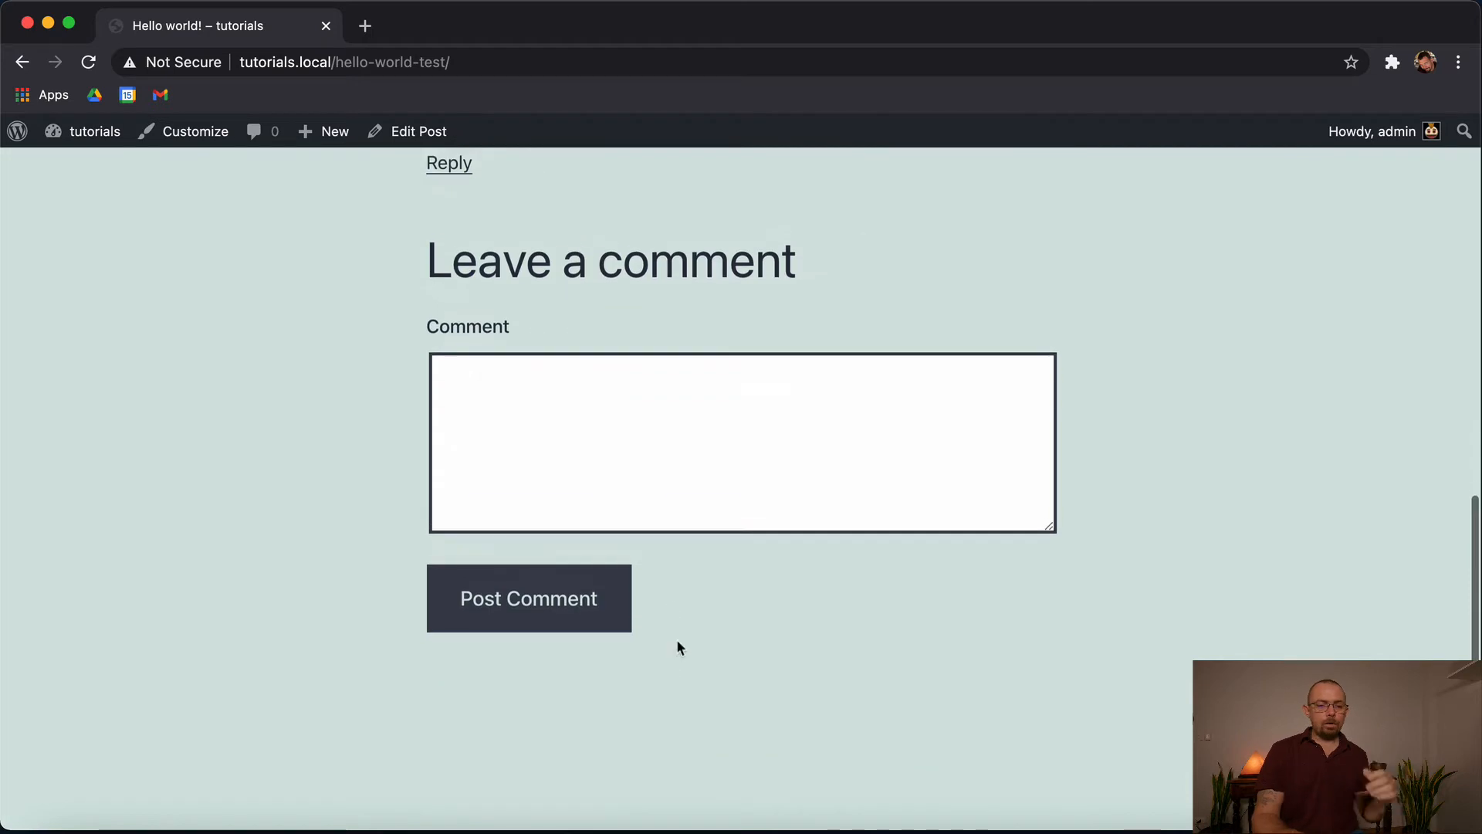
# Post a comment on the post that gives the commenter's first name and says "I love your website"
pyautogui.click(609, 397)
pyautogui.write('This is al')
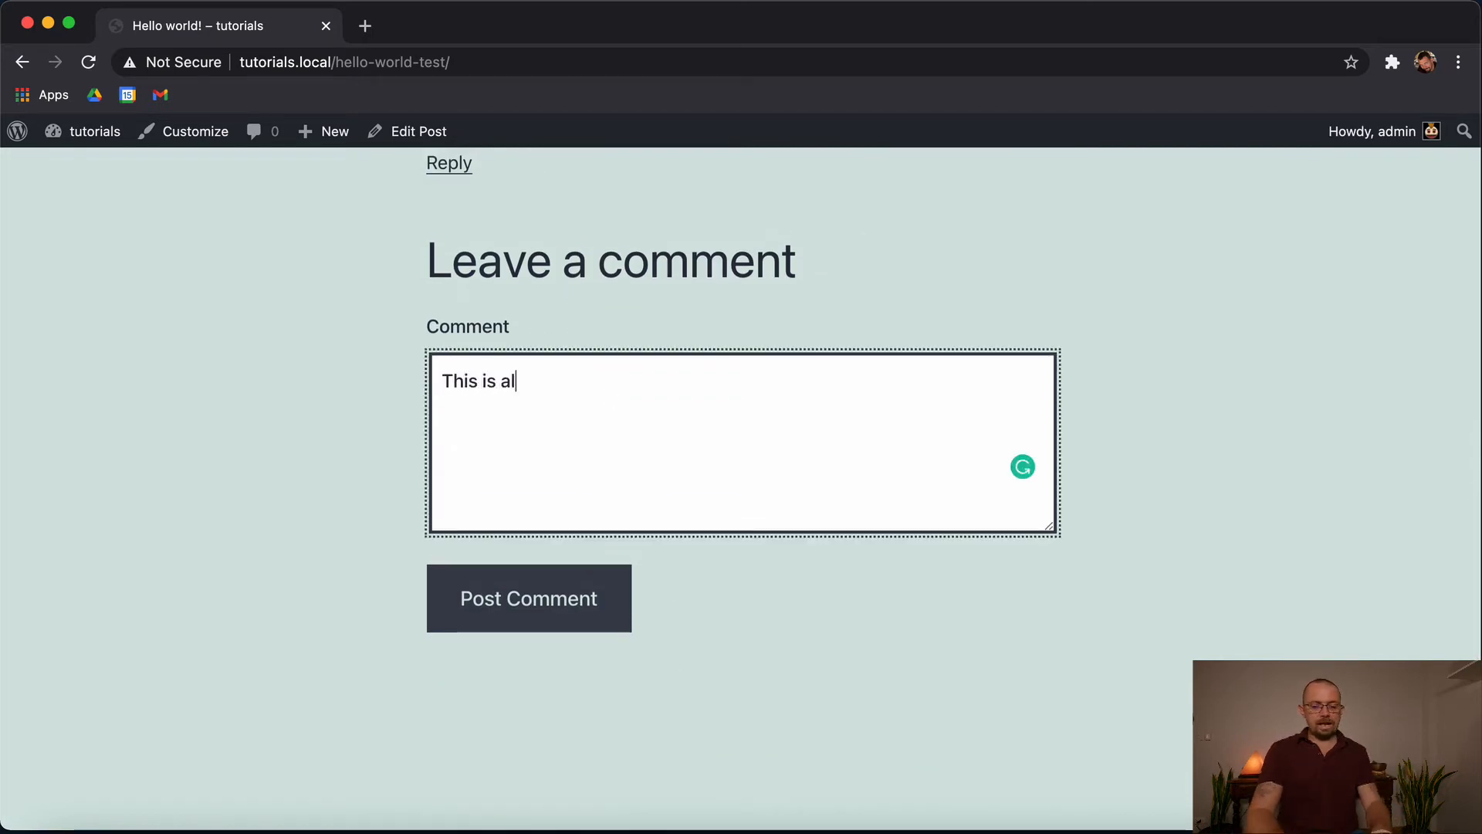
pyautogui.write('i and I l')
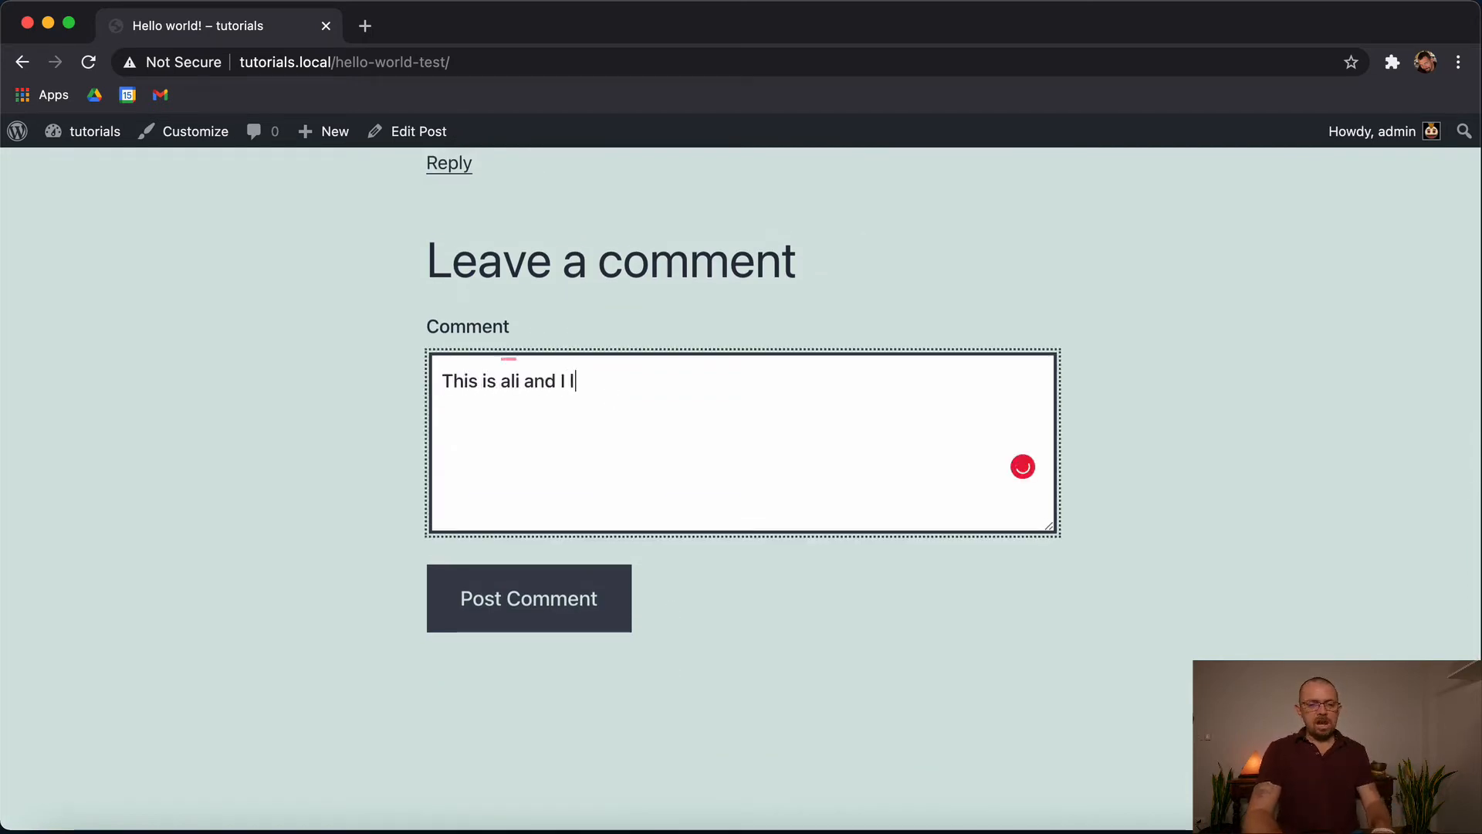
pyautogui.write('ove your w')
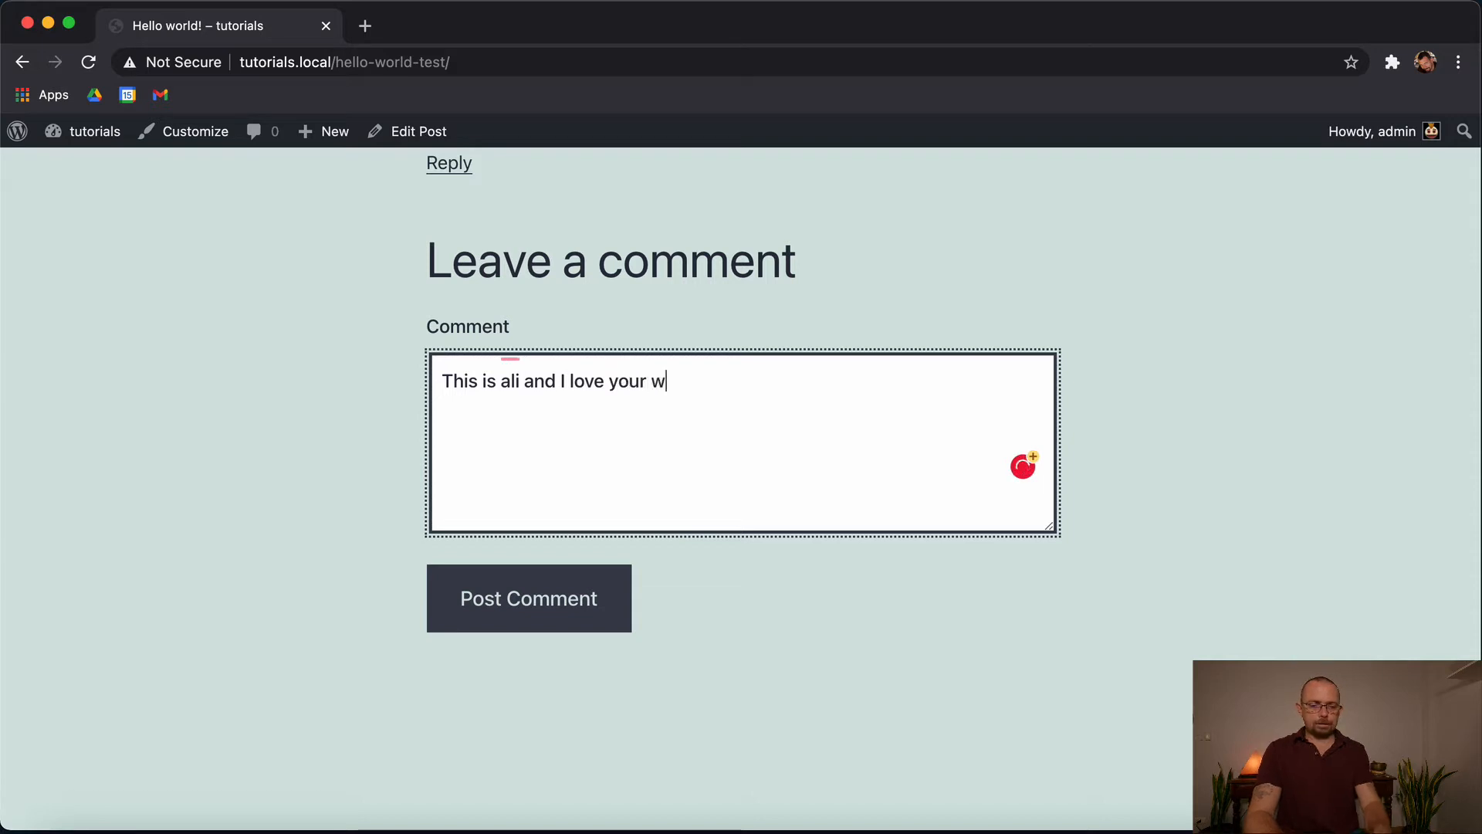
pyautogui.write('reb')
pyautogui.write('ebsi')
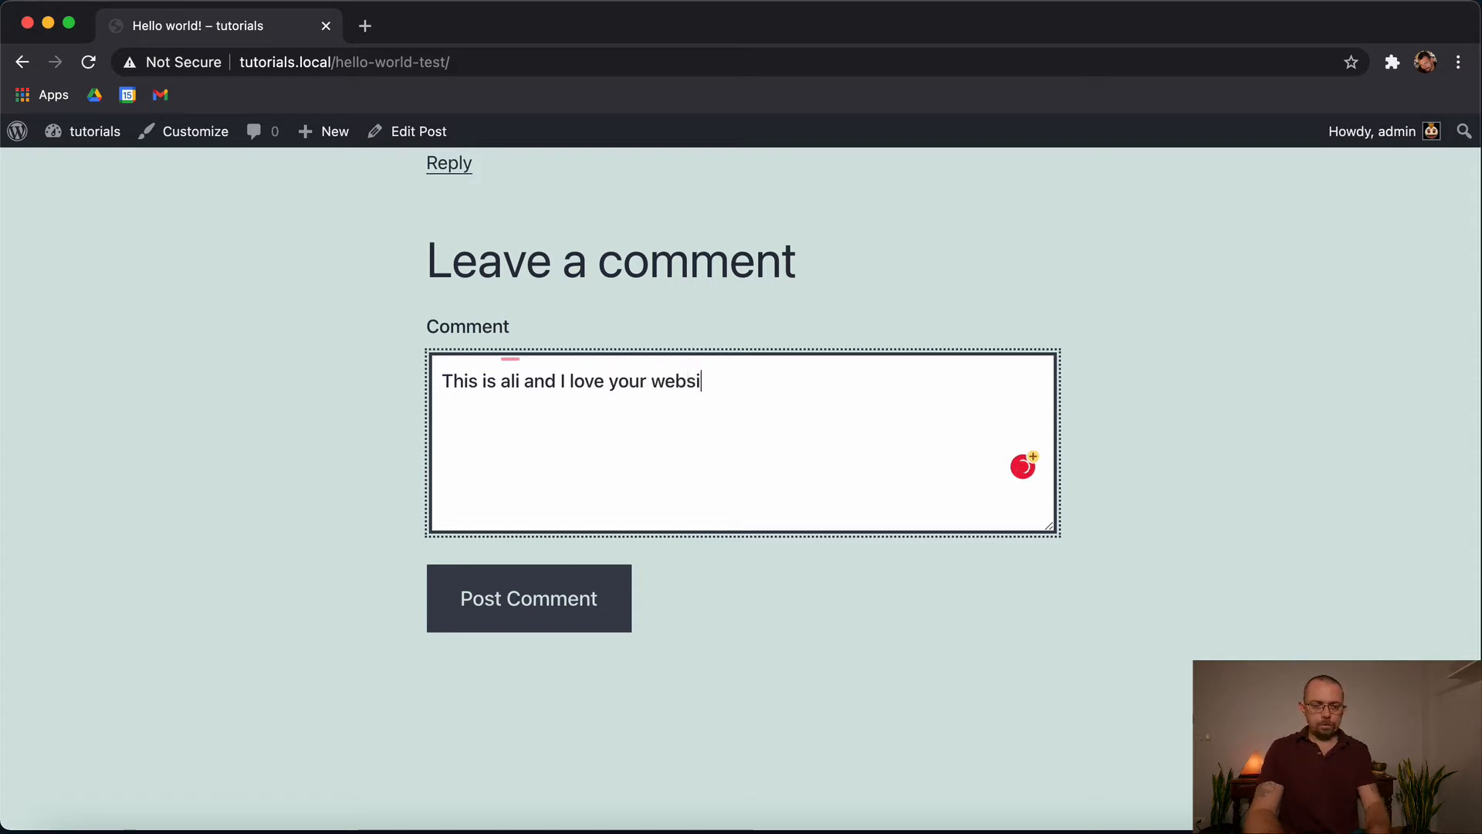
pyautogui.write('te')
pyautogui.click(506, 602)
pyautogui.scroll(2, 788, 493)
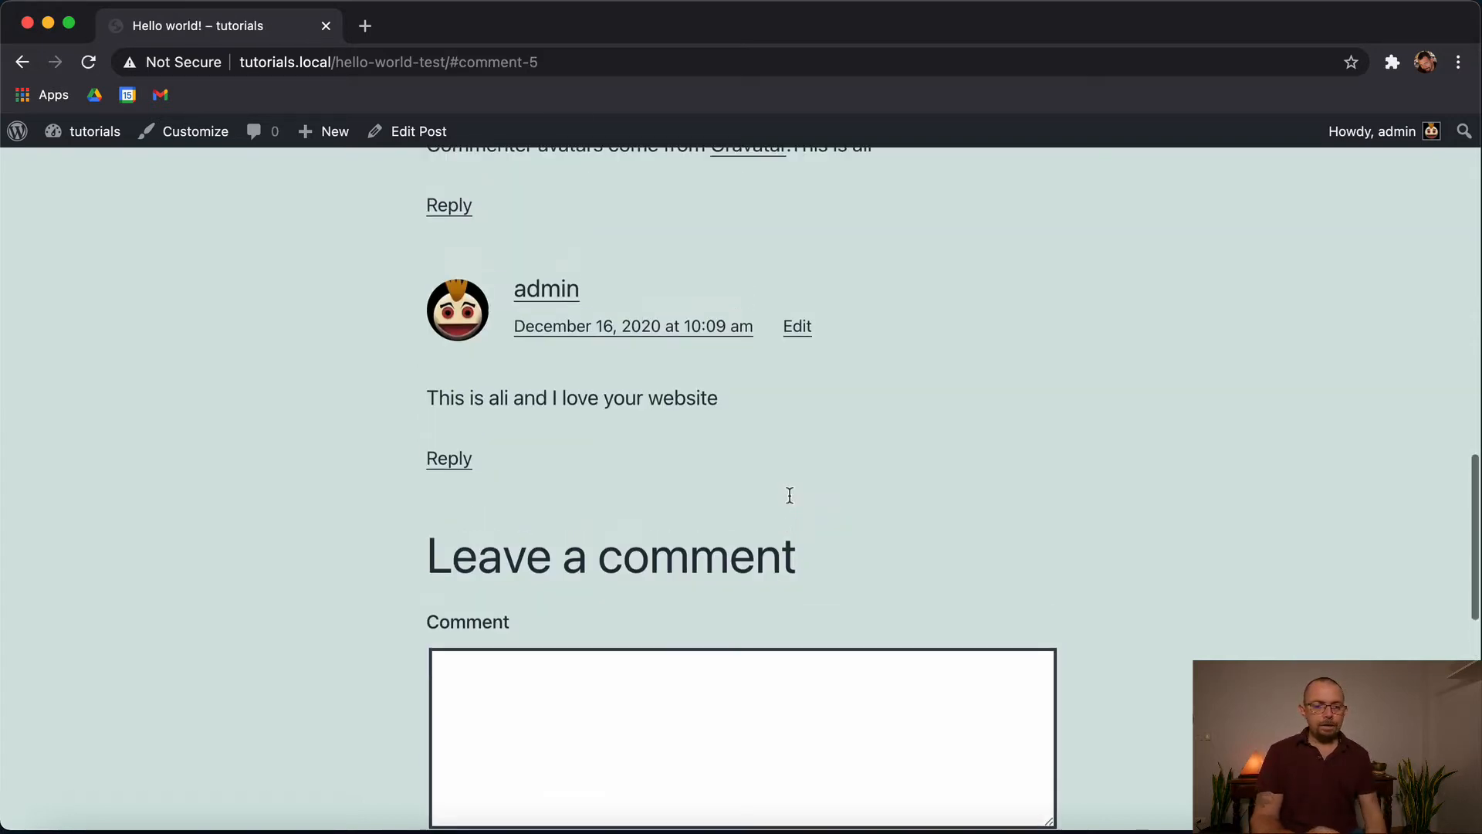
pyautogui.scroll(3, 790, 494)
# Return to the Comments admin list and reload it to include the newly posted comment
pyautogui.click(22, 62)
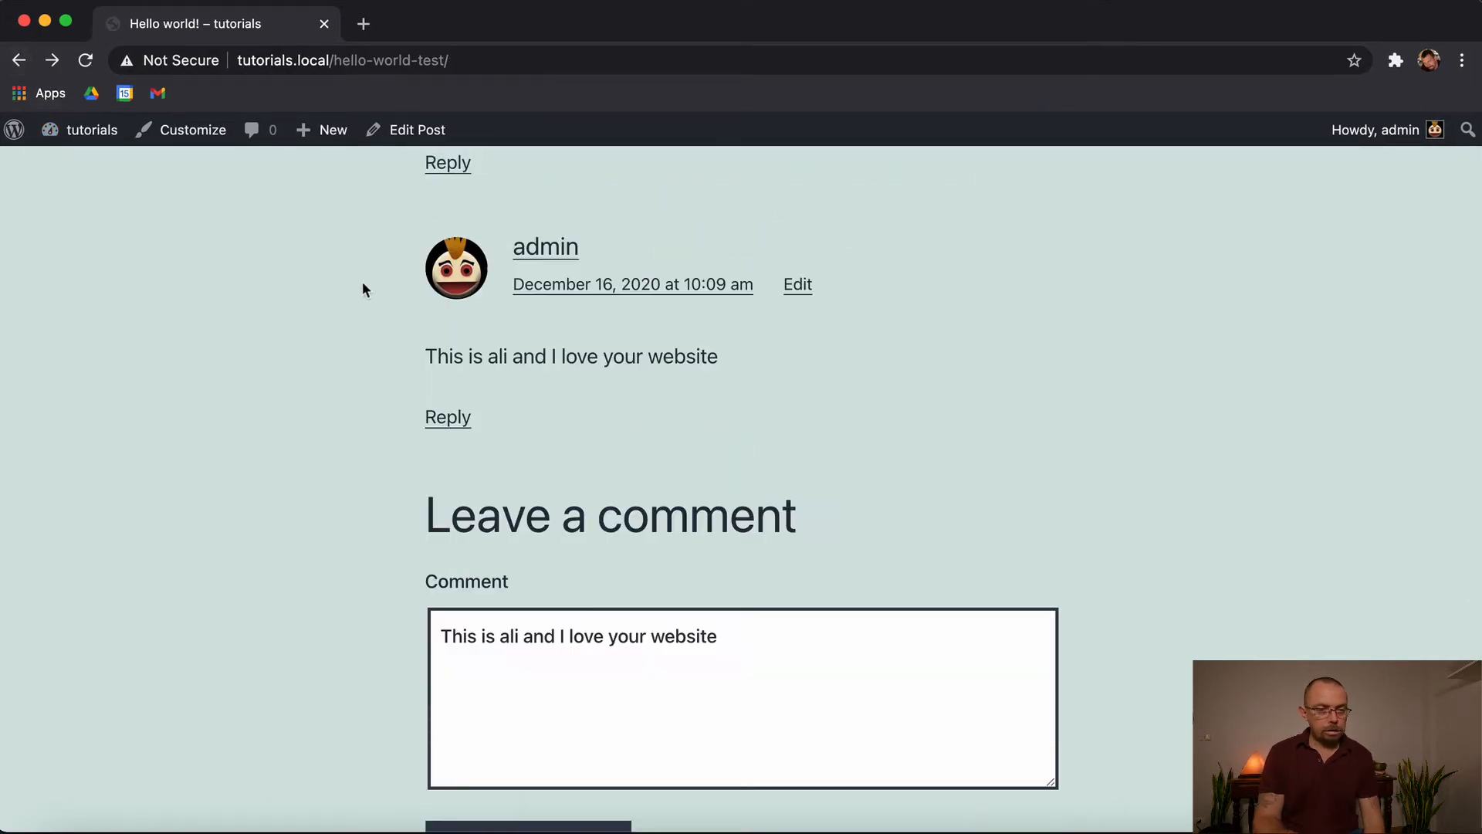
pyautogui.click(18, 60)
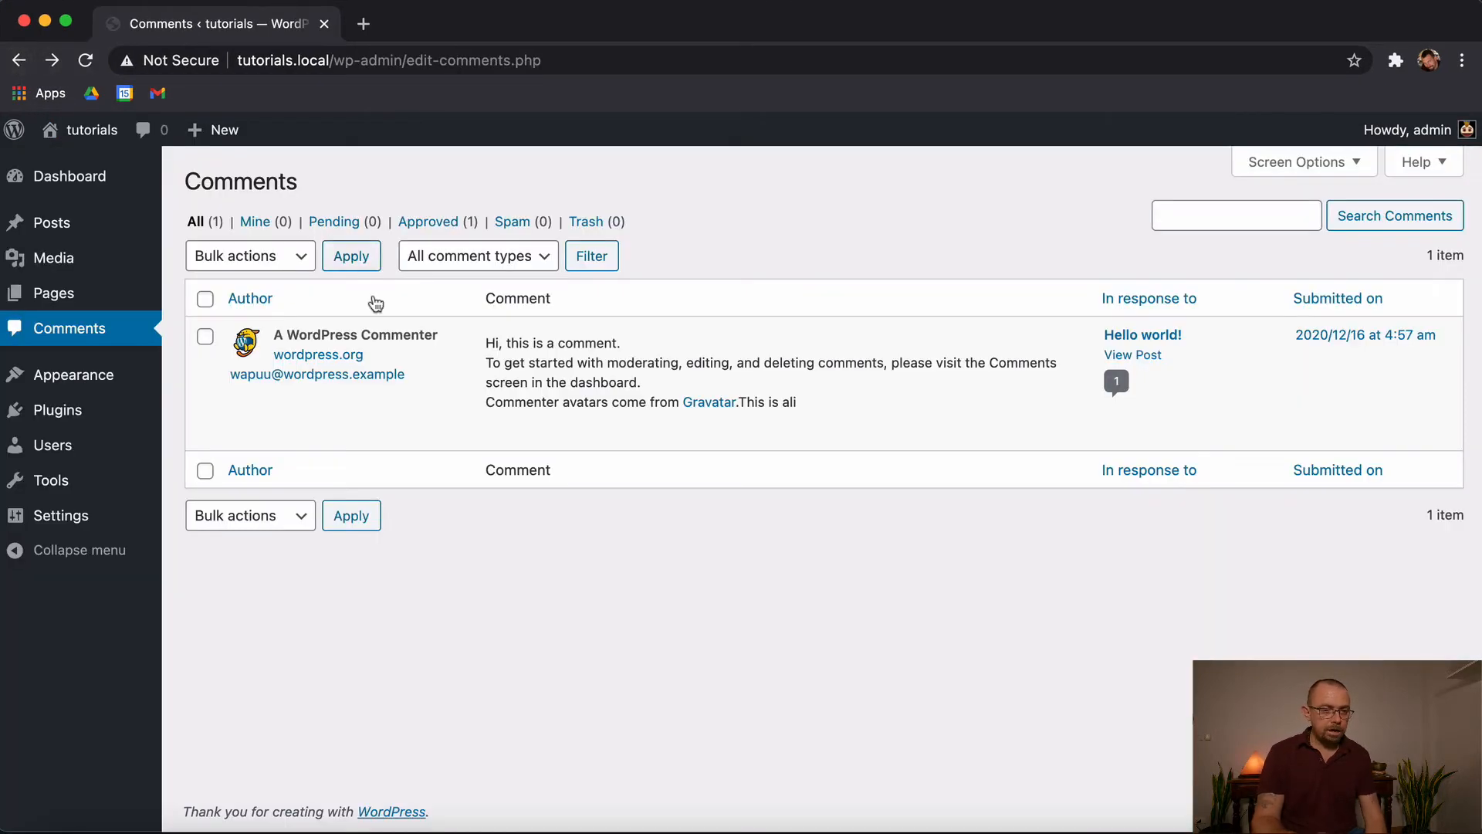
pyautogui.click(80, 60)
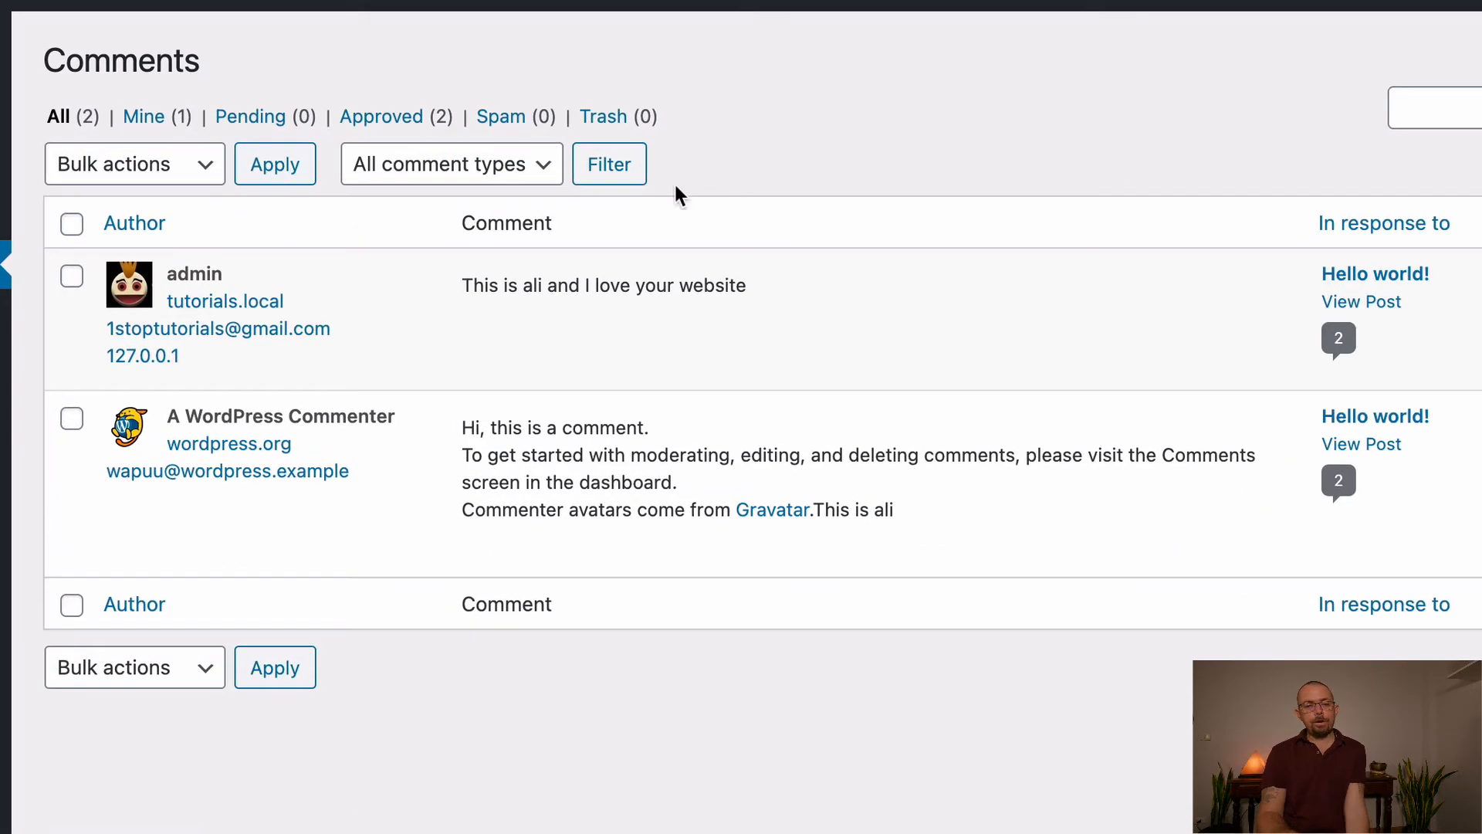
pyautogui.moveTo(495, 370)
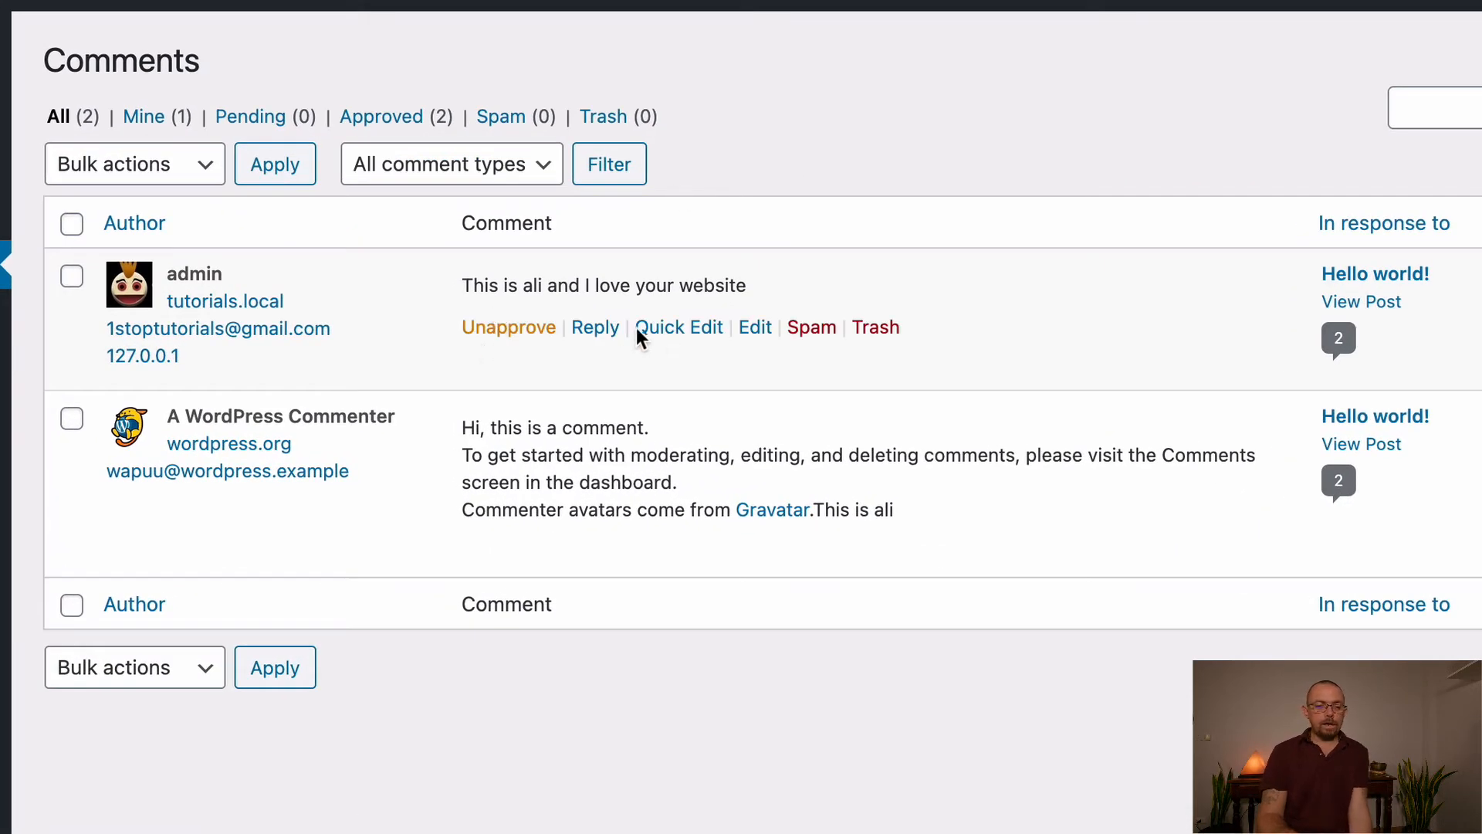
pyautogui.moveTo(496, 284); pyautogui.dragTo(679, 284)
pyautogui.click(420, 275)
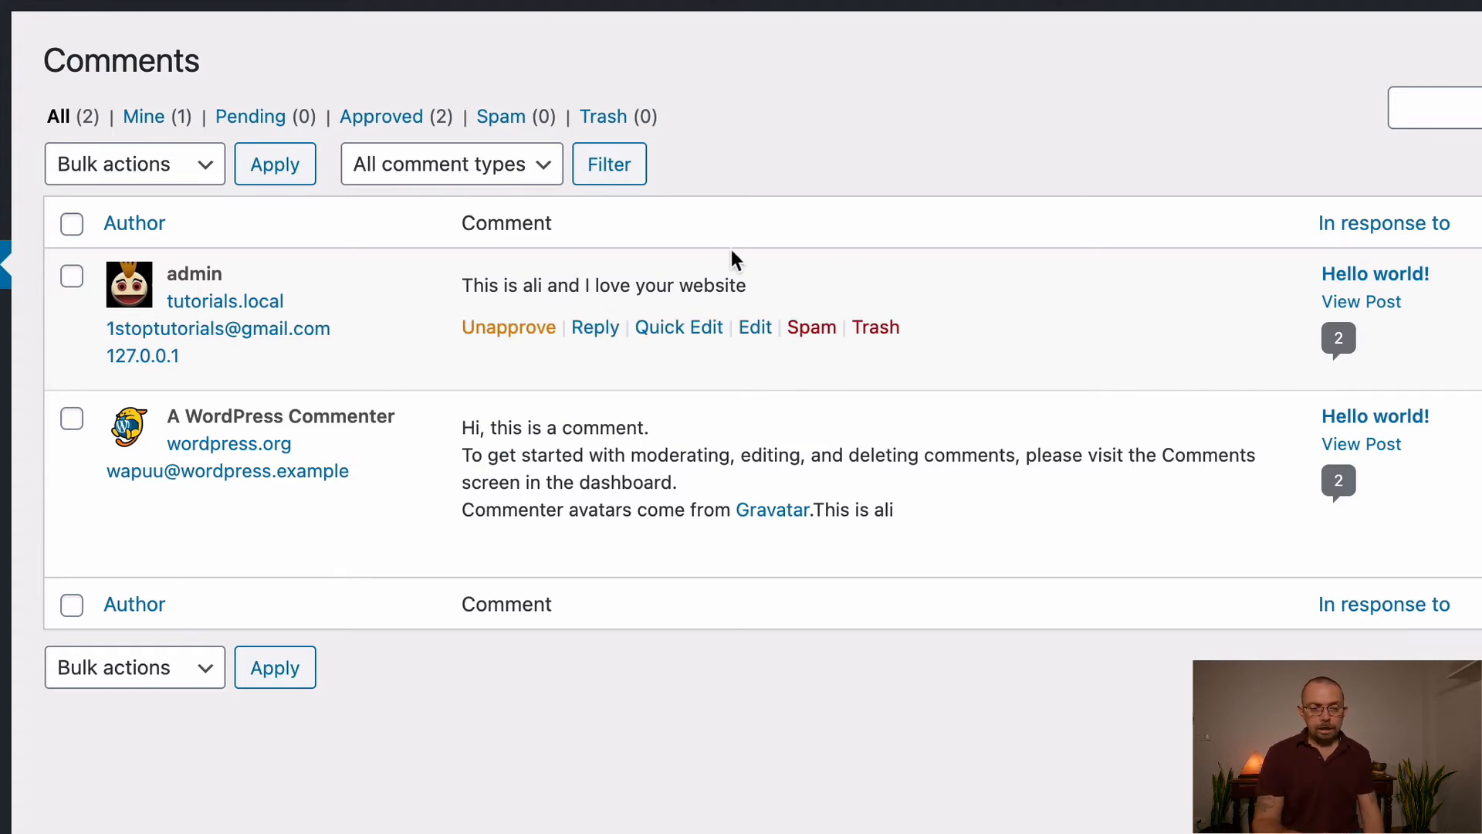
# Reply to the "I love your website" comment, thanking the commenter by name and adding "great to have you here"
pyautogui.click(611, 336)
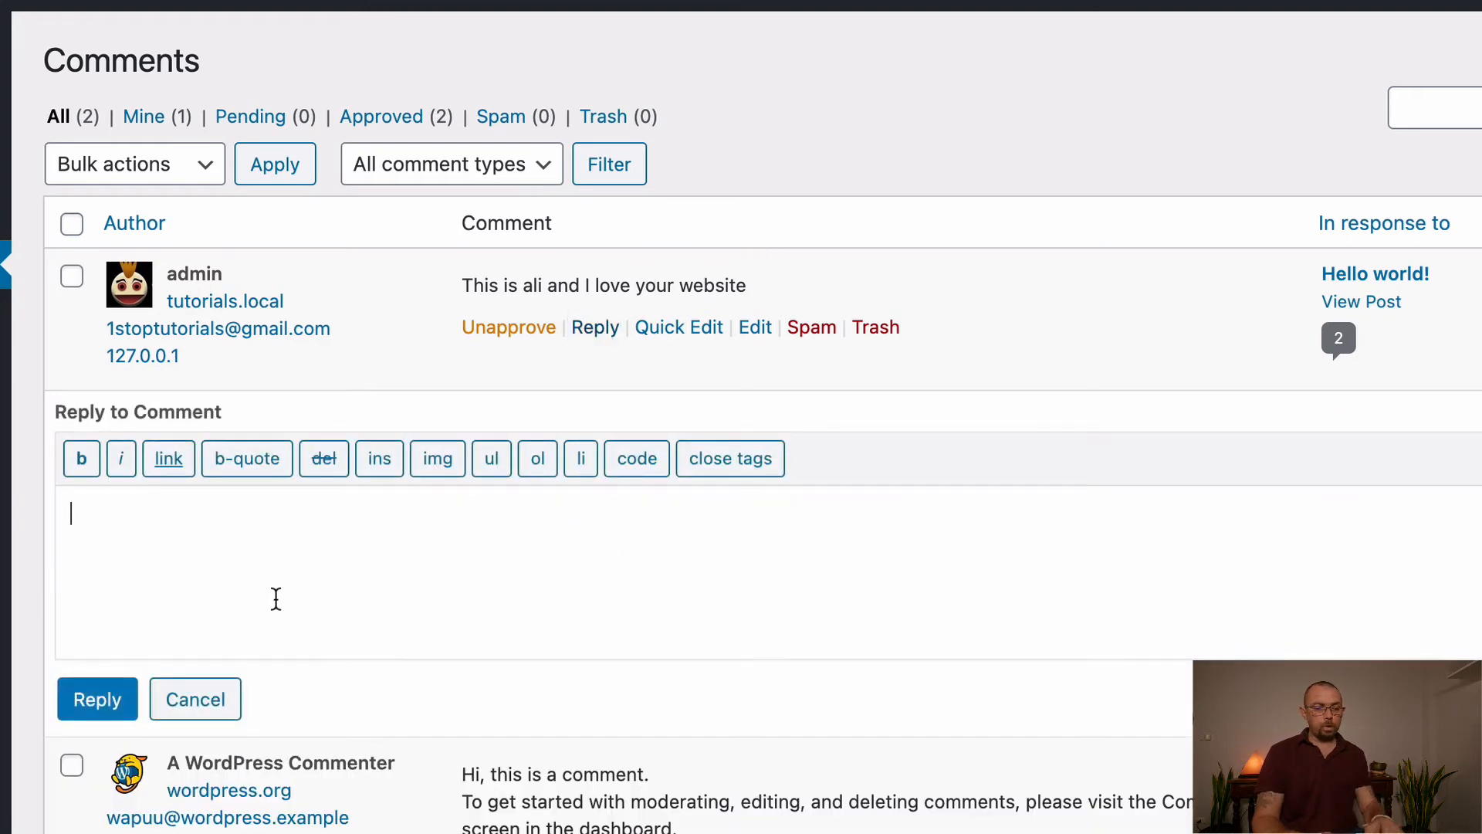
pyautogui.write('Thanks Al')
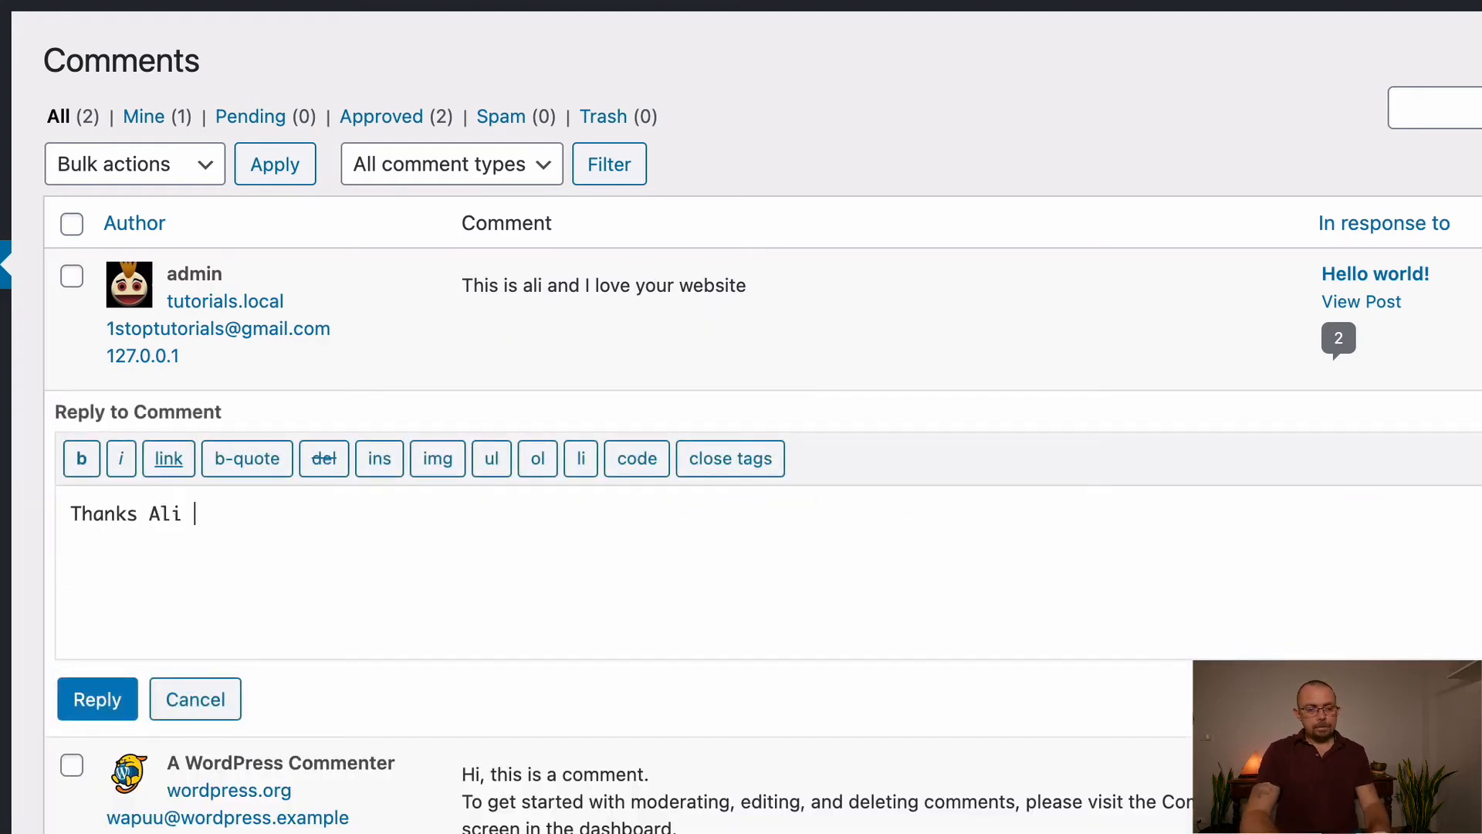
pyautogui.write('i, great to h')
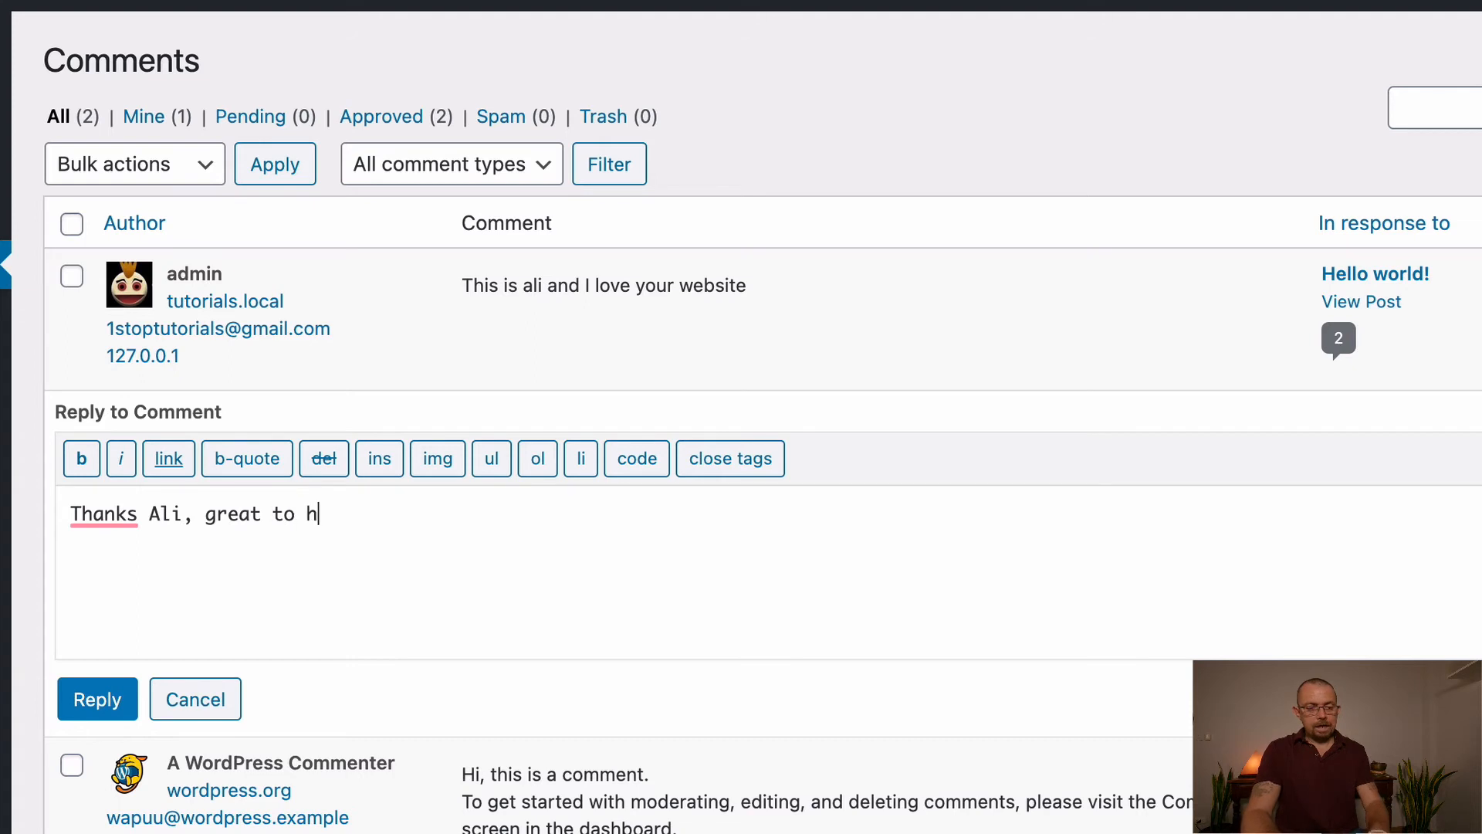
pyautogui.write('ave toyu')
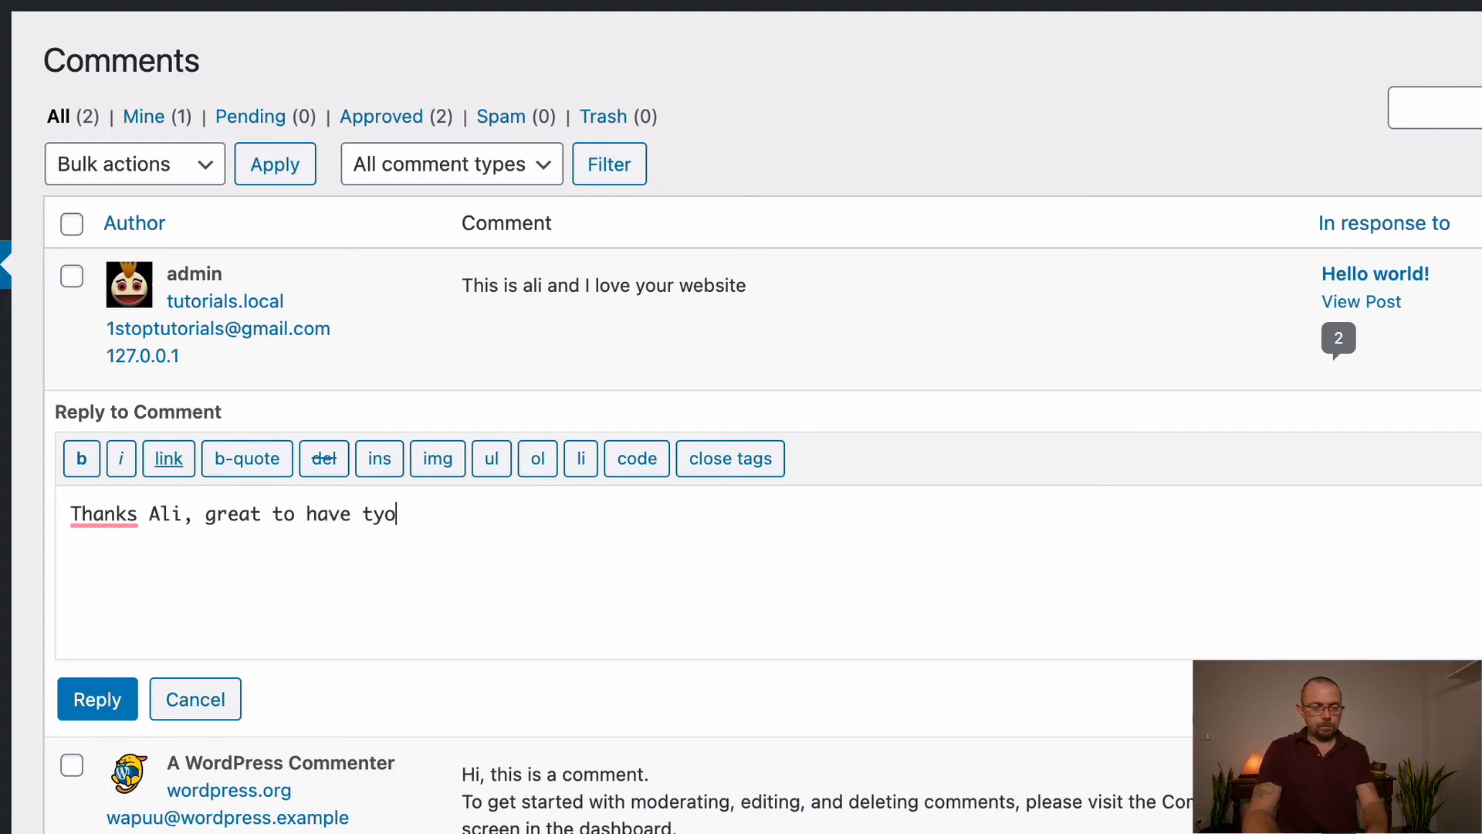
pyautogui.write(' you here')
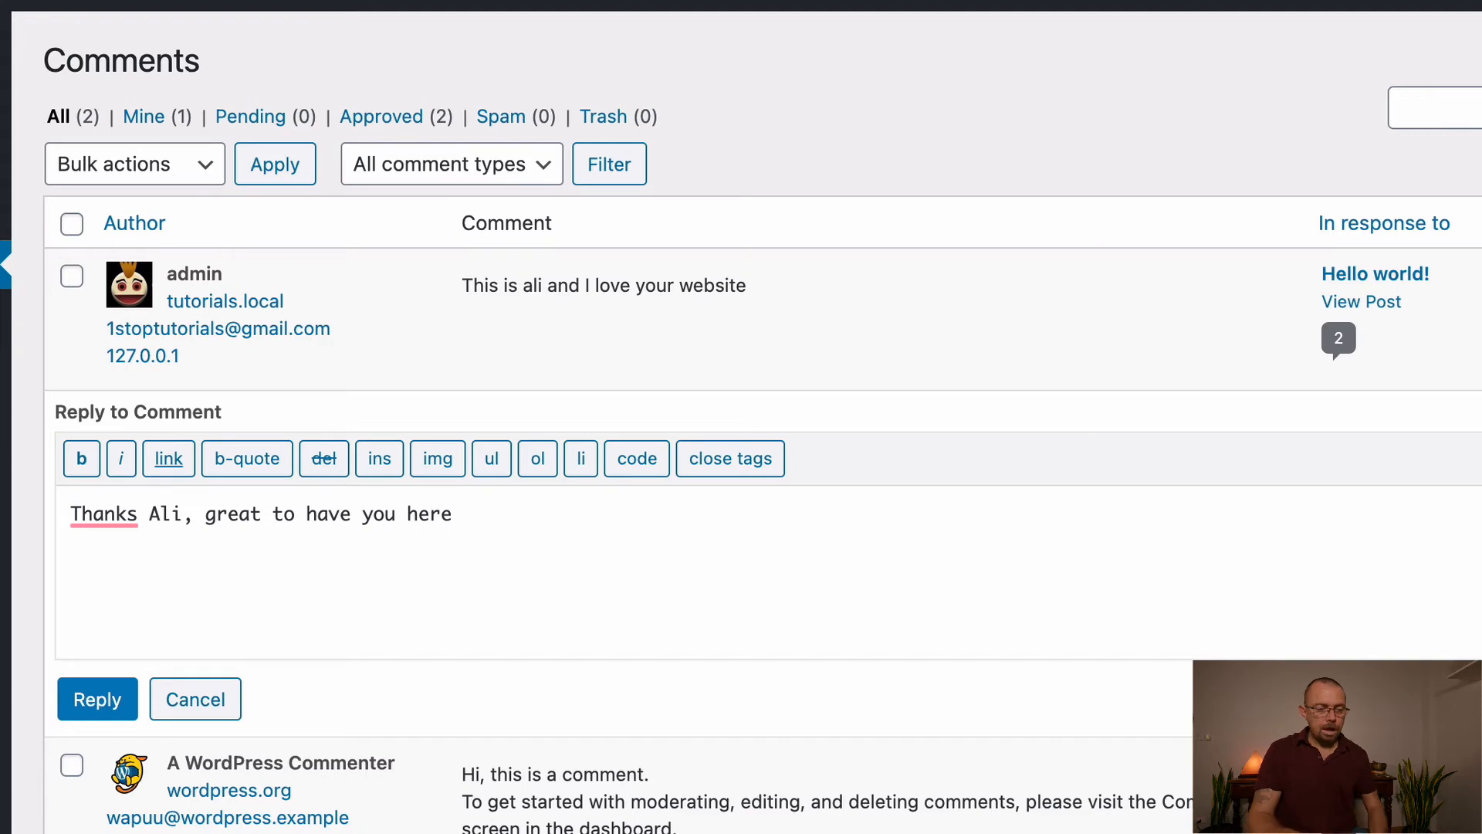
pyautogui.click(96, 701)
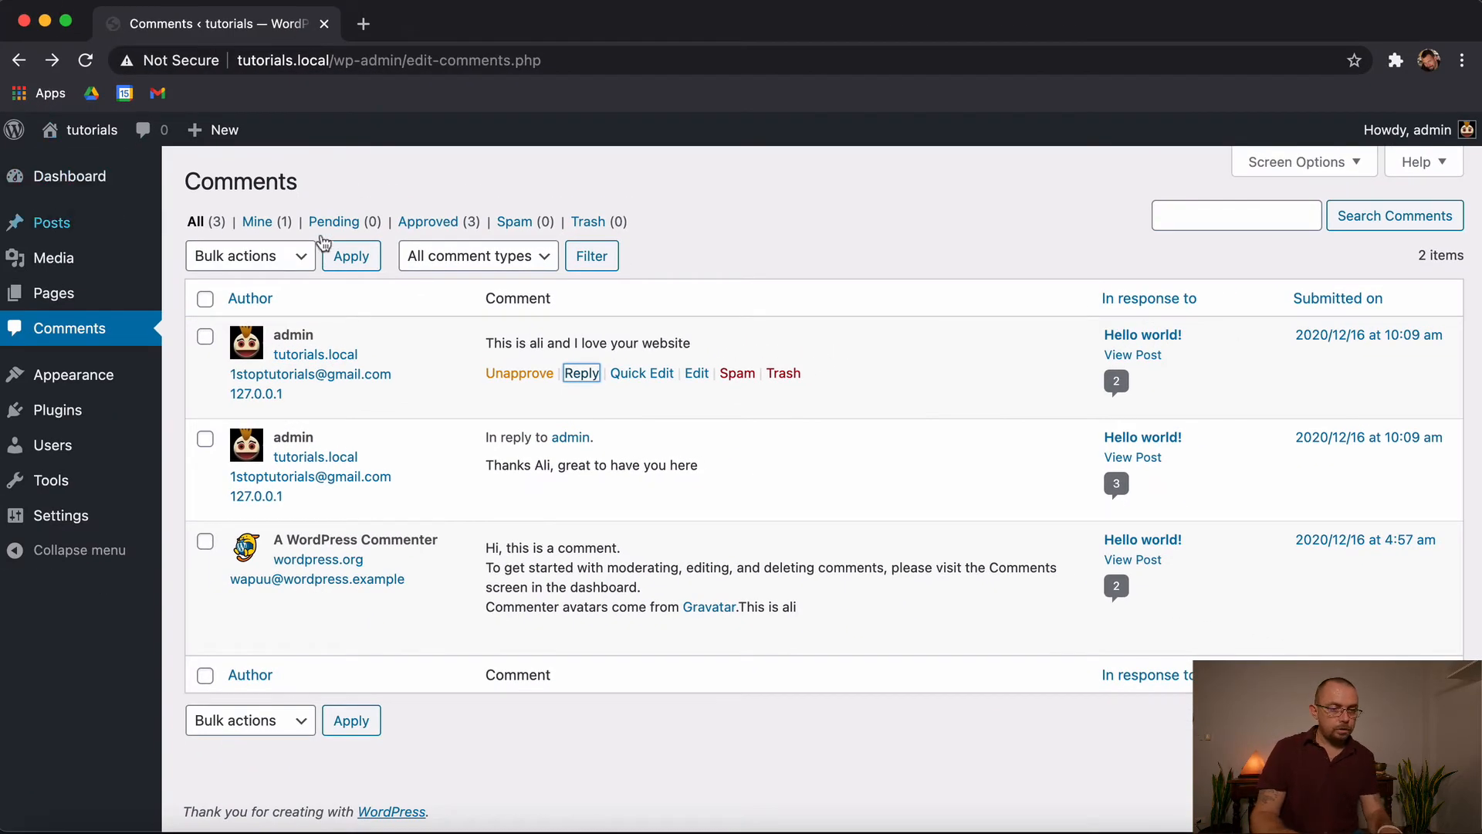
# View the "Hello world!" post in a separate tab and check the reply beneath the original comment
pyautogui.keyDown('super'); pyautogui.click(1148, 355); pyautogui.keyUp('super')
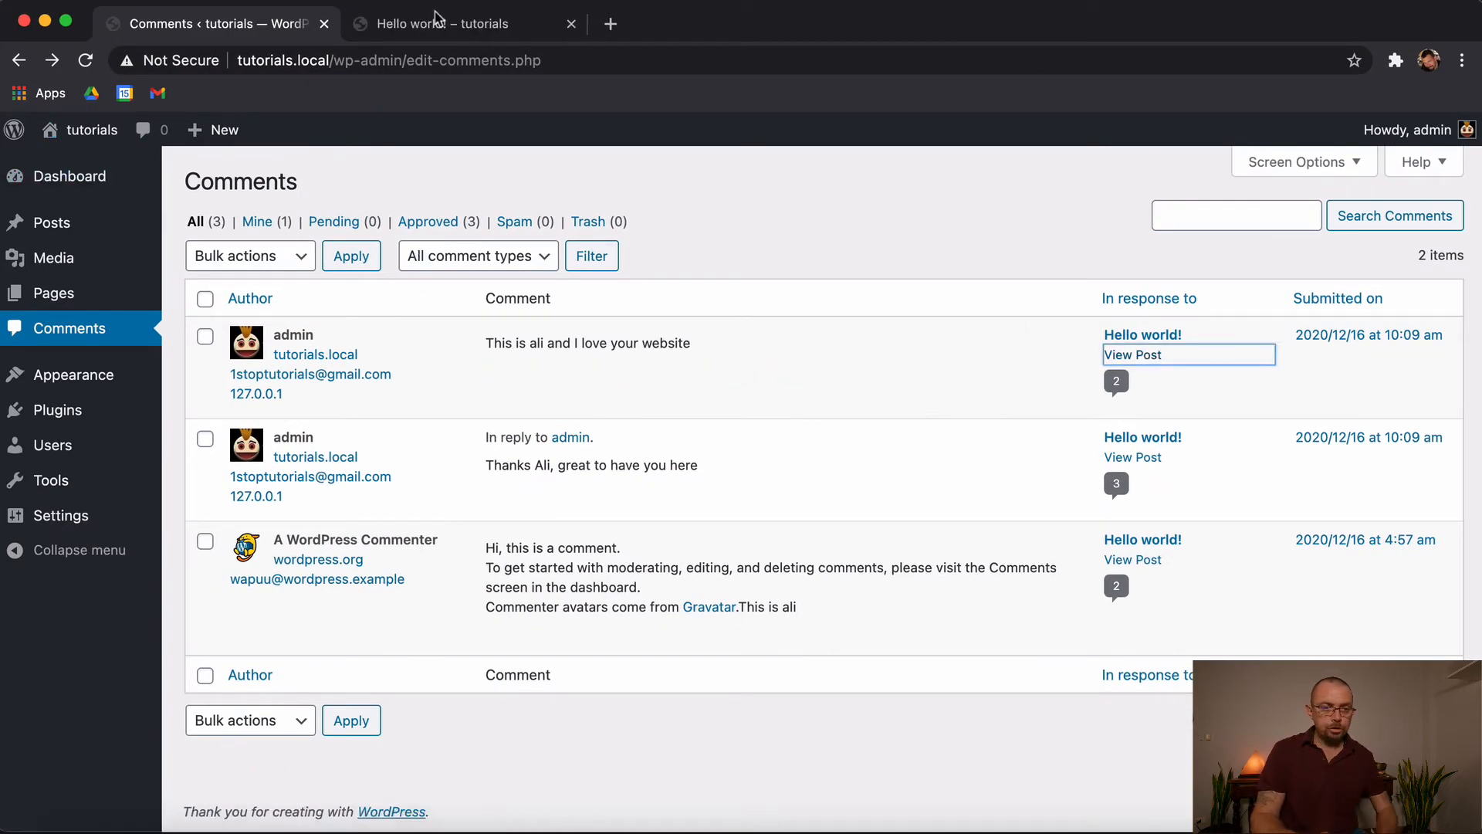
pyautogui.click(436, 26)
pyautogui.scroll(-15, 691, 615)
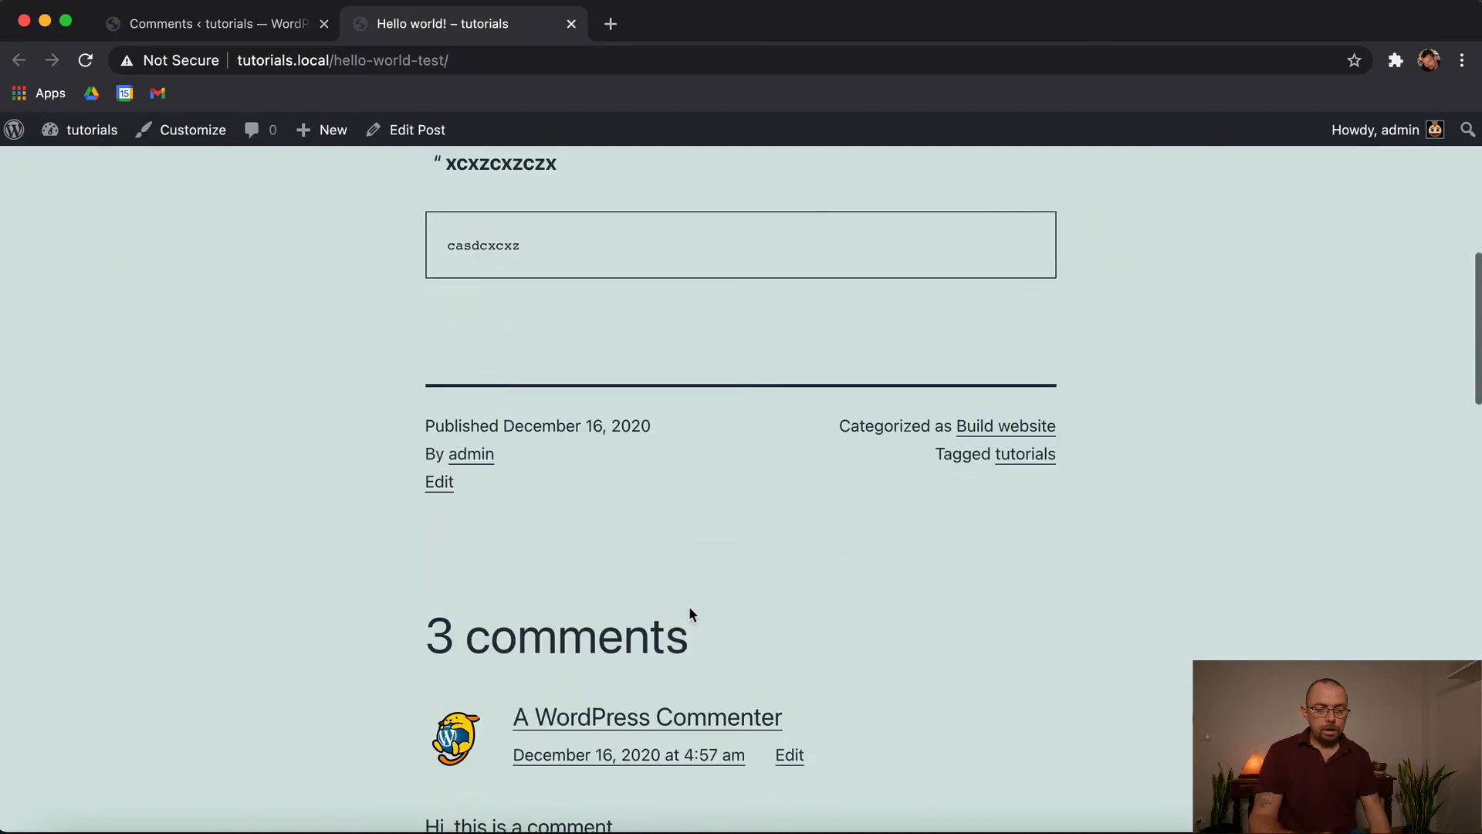
pyautogui.moveTo(455, 576); pyautogui.dragTo(752, 587)
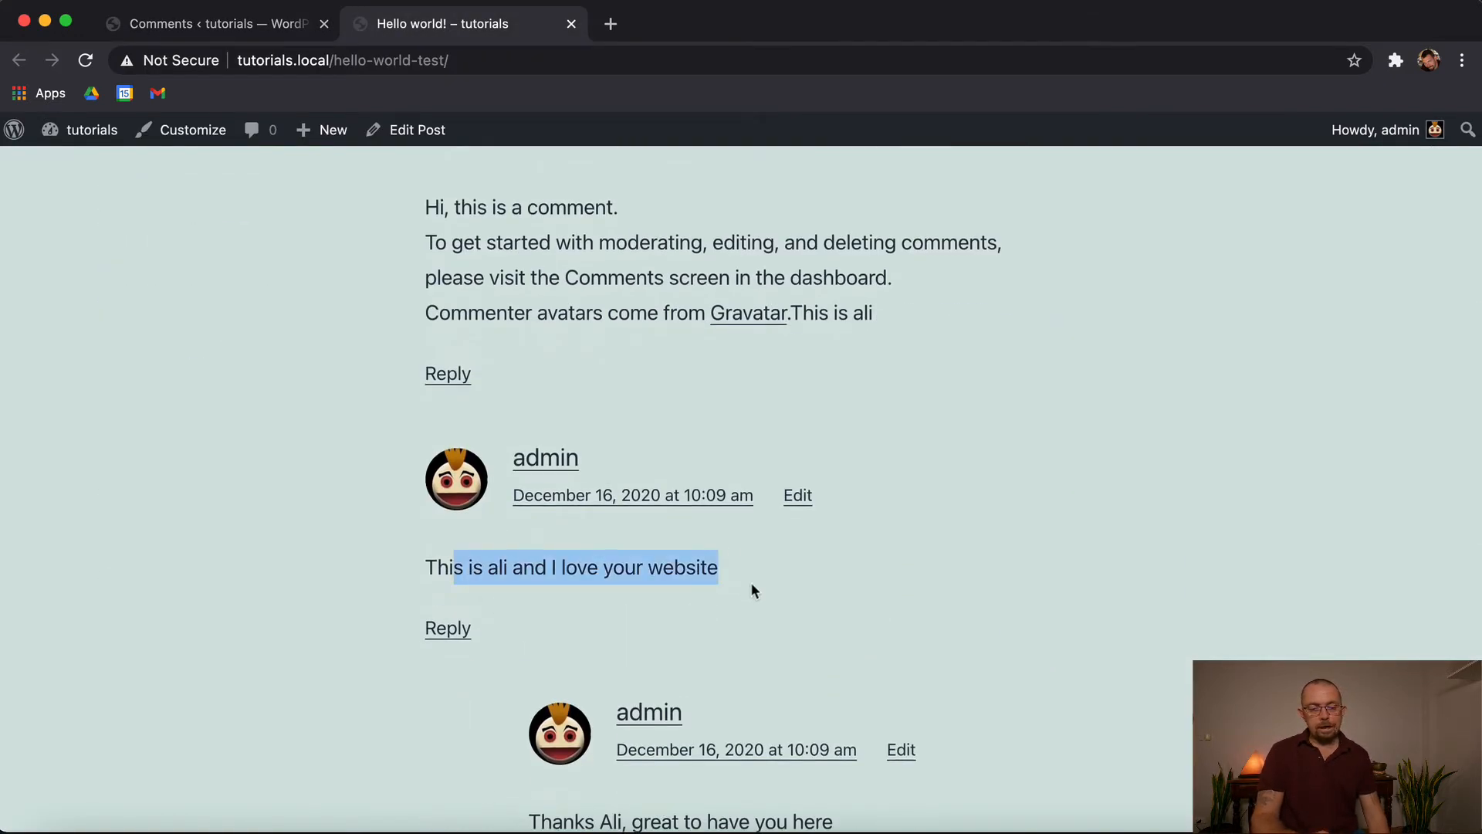
pyautogui.scroll(-3, 874, 616)
pyautogui.click(855, 618)
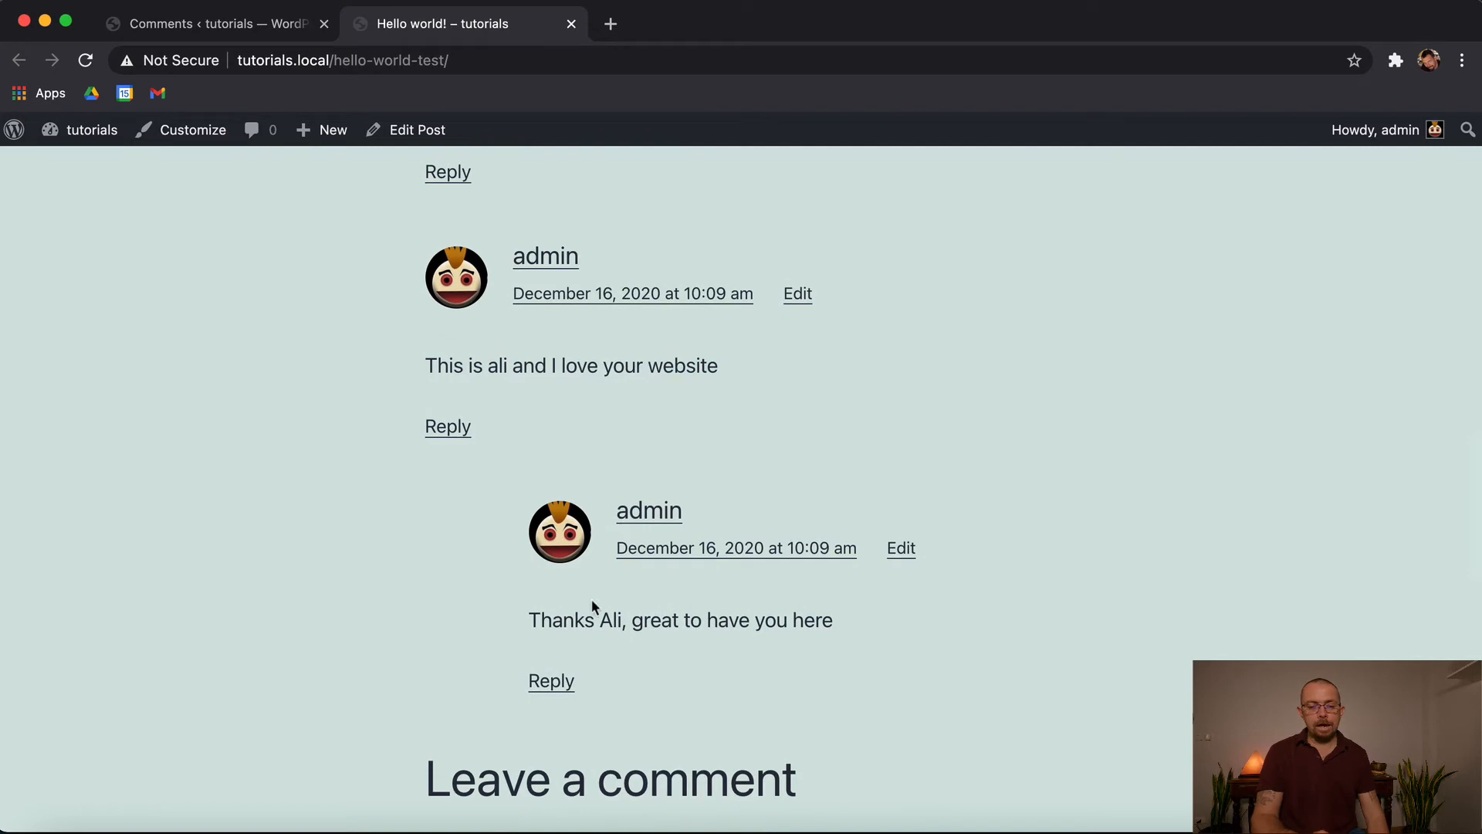
# In the Comments admin list, move the "I love your website" comment and its "great to have you here" reply to the Trash with one bulk action
pyautogui.click(202, 23)
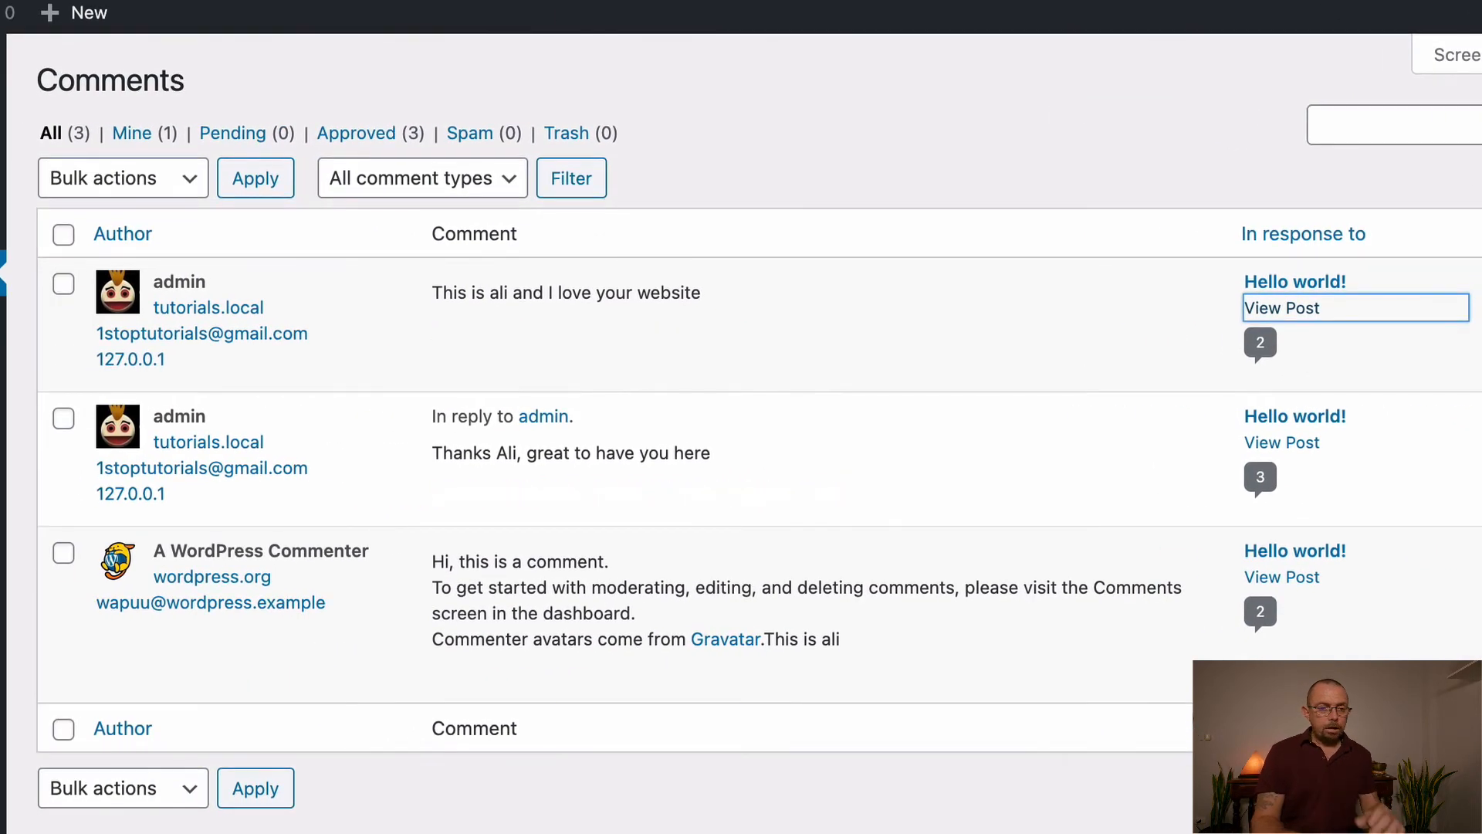
pyautogui.moveTo(453, 288)
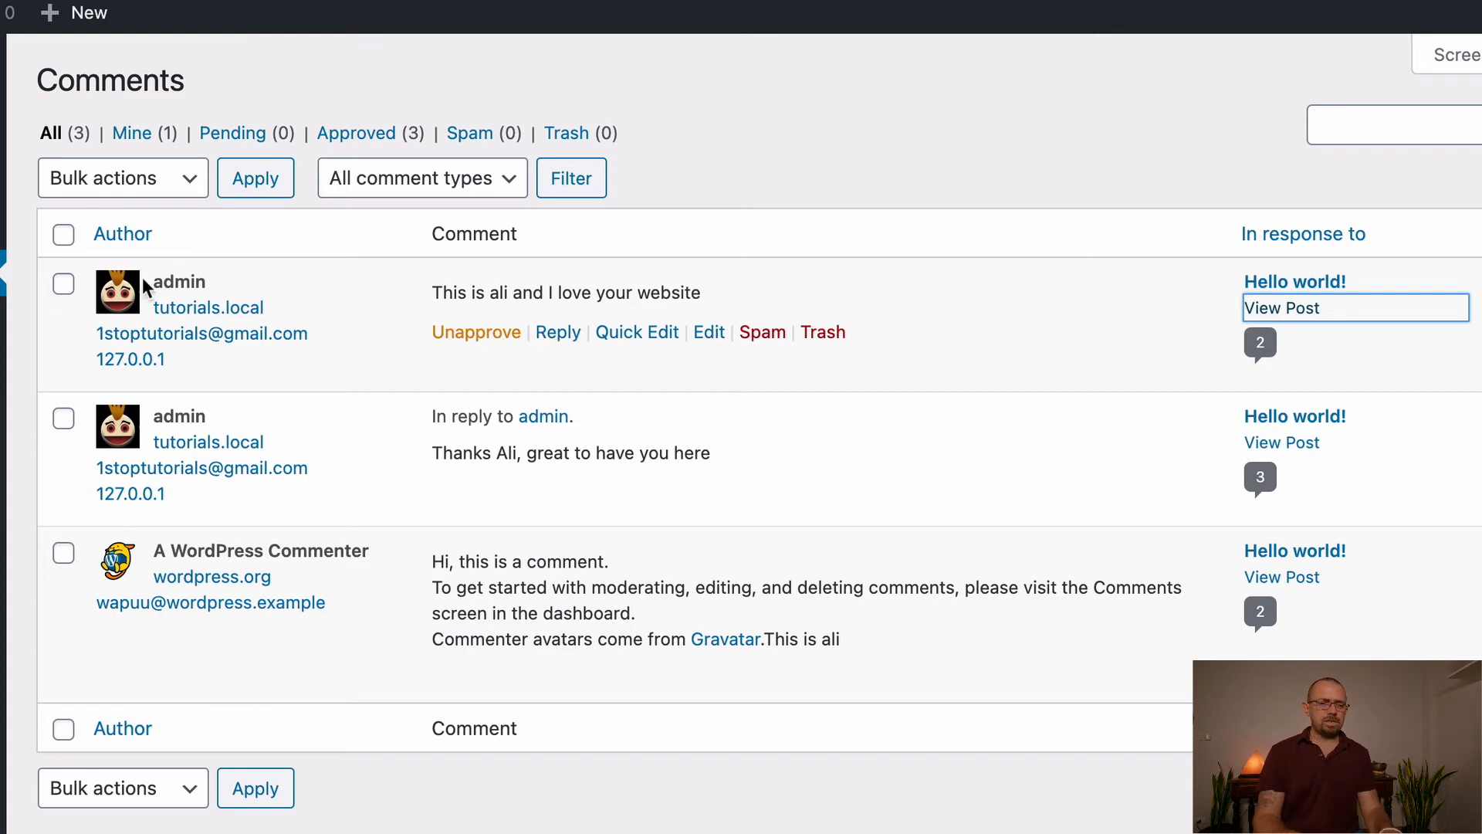
pyautogui.click(63, 285)
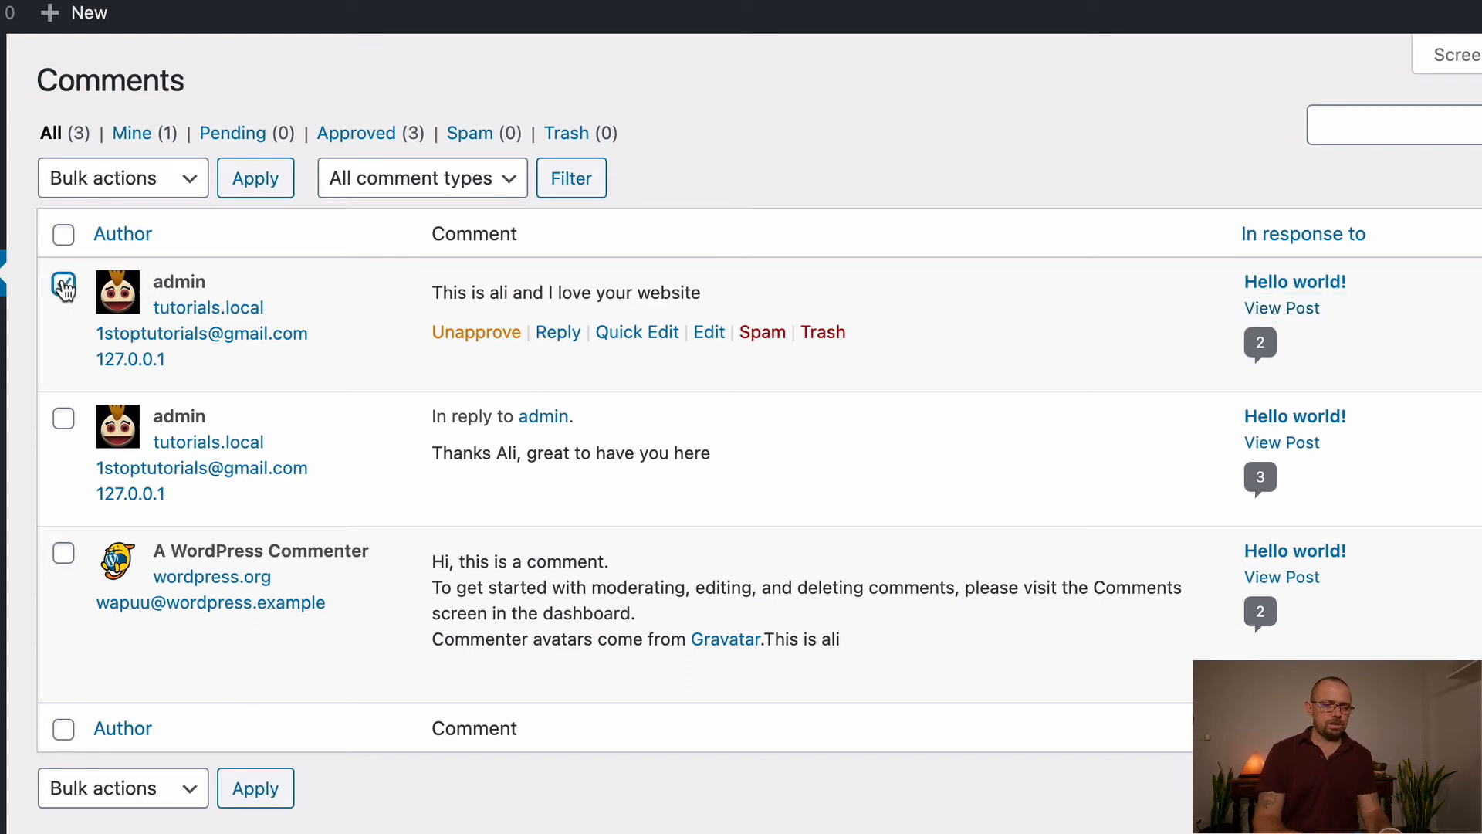
pyautogui.click(67, 421)
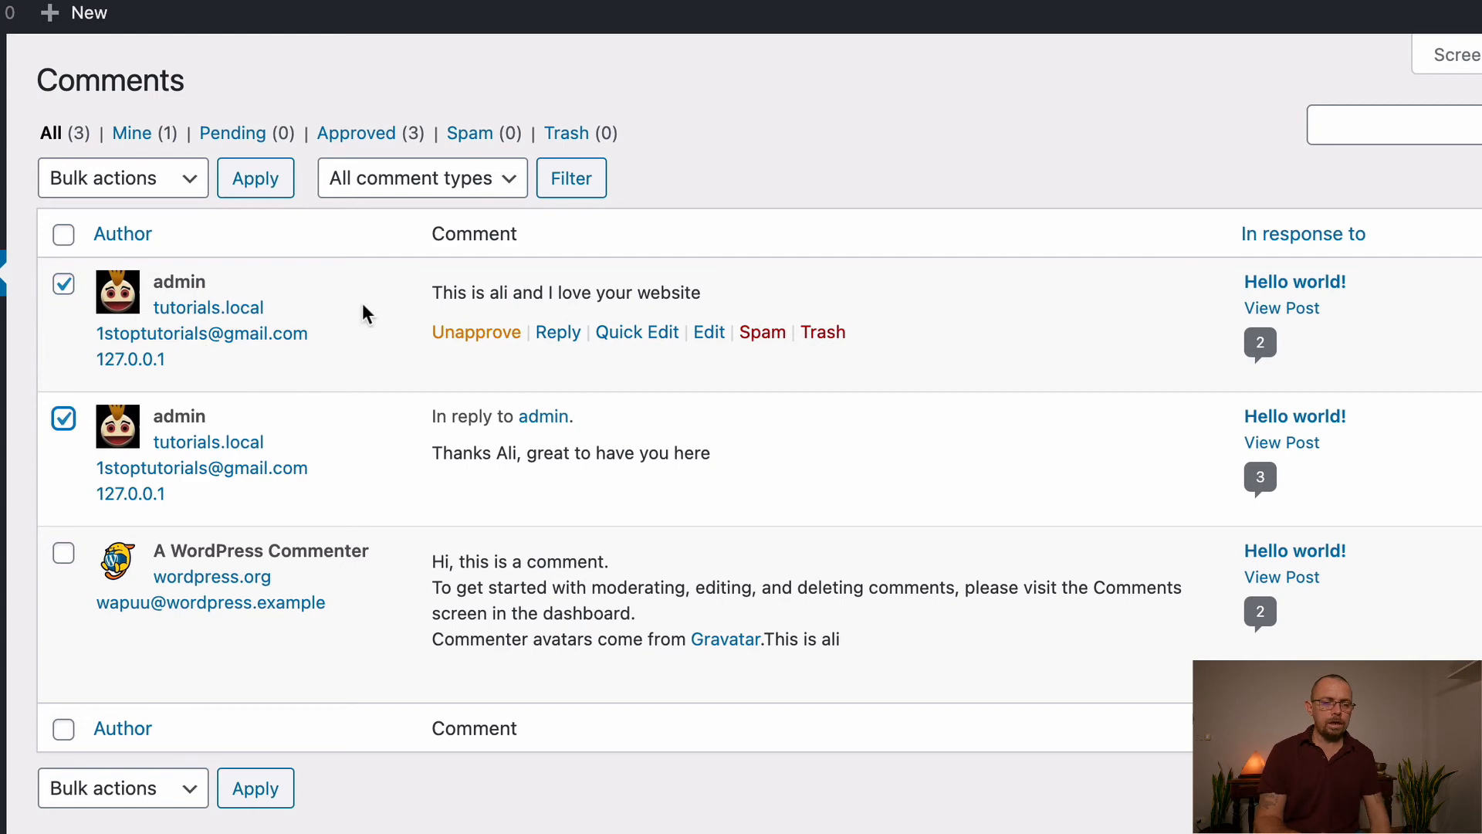
pyautogui.scroll(-2, 169, 569)
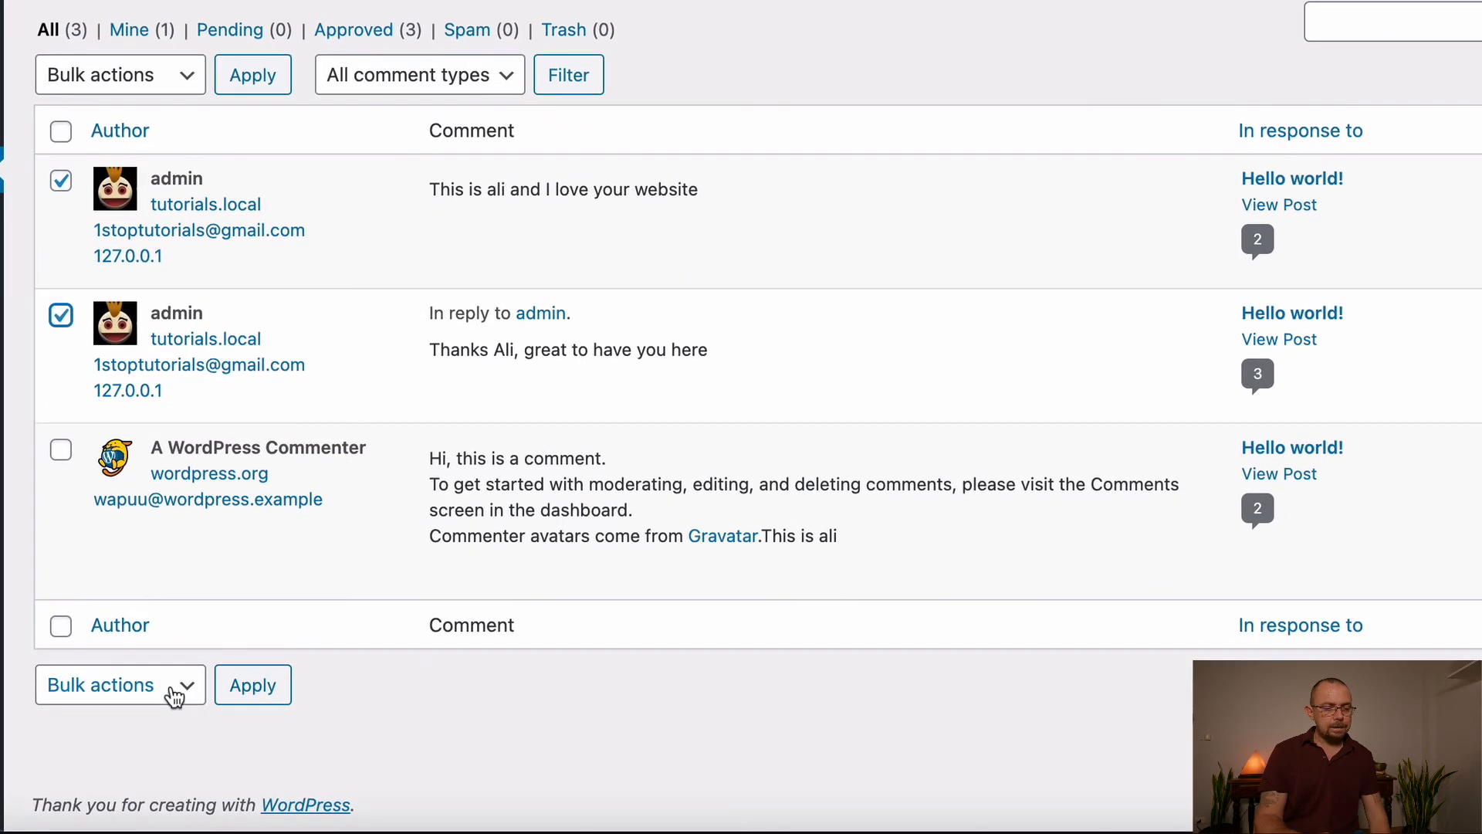
pyautogui.click(175, 695)
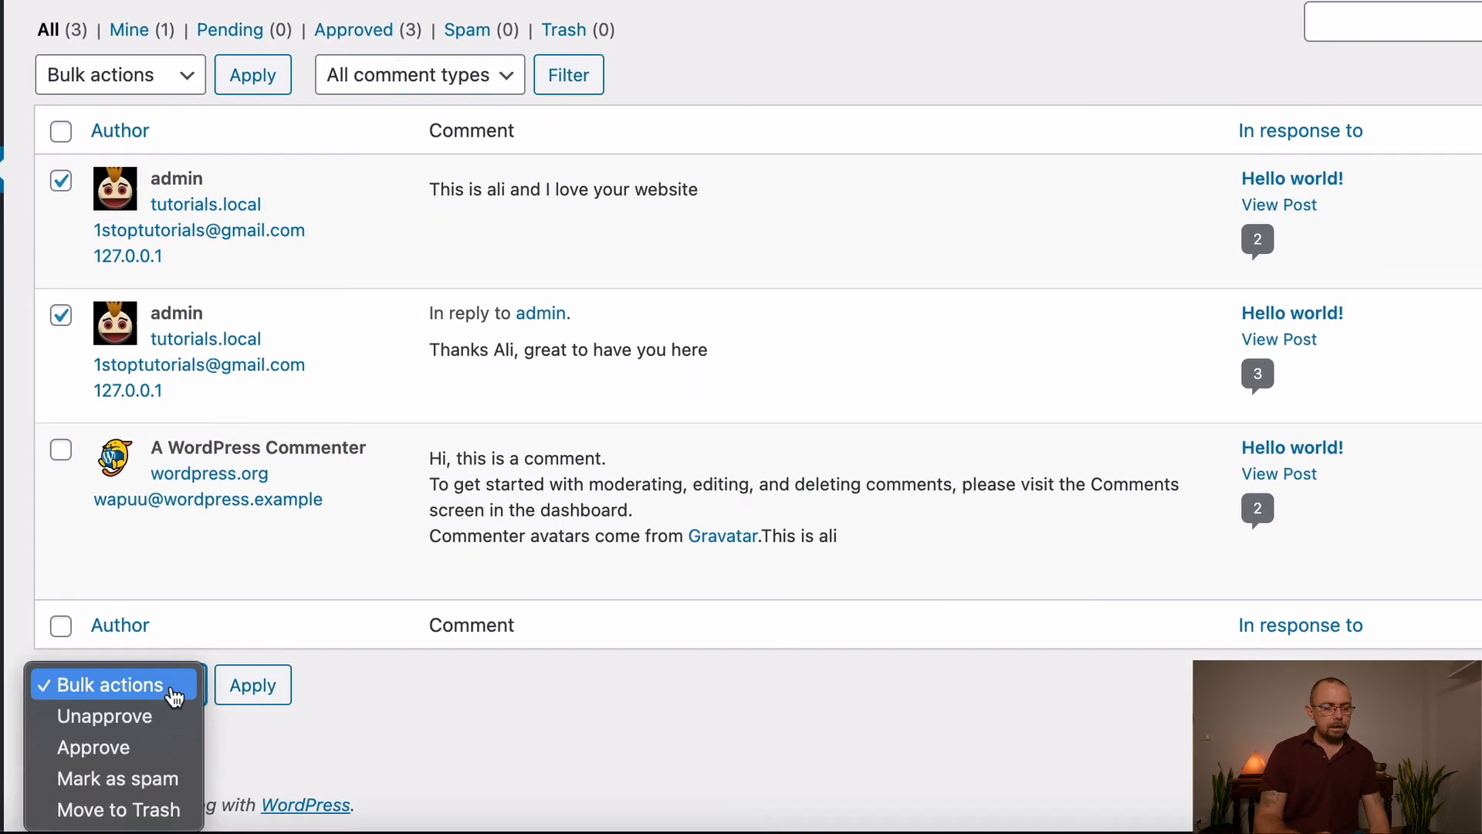
pyautogui.click(147, 807)
pyautogui.click(261, 693)
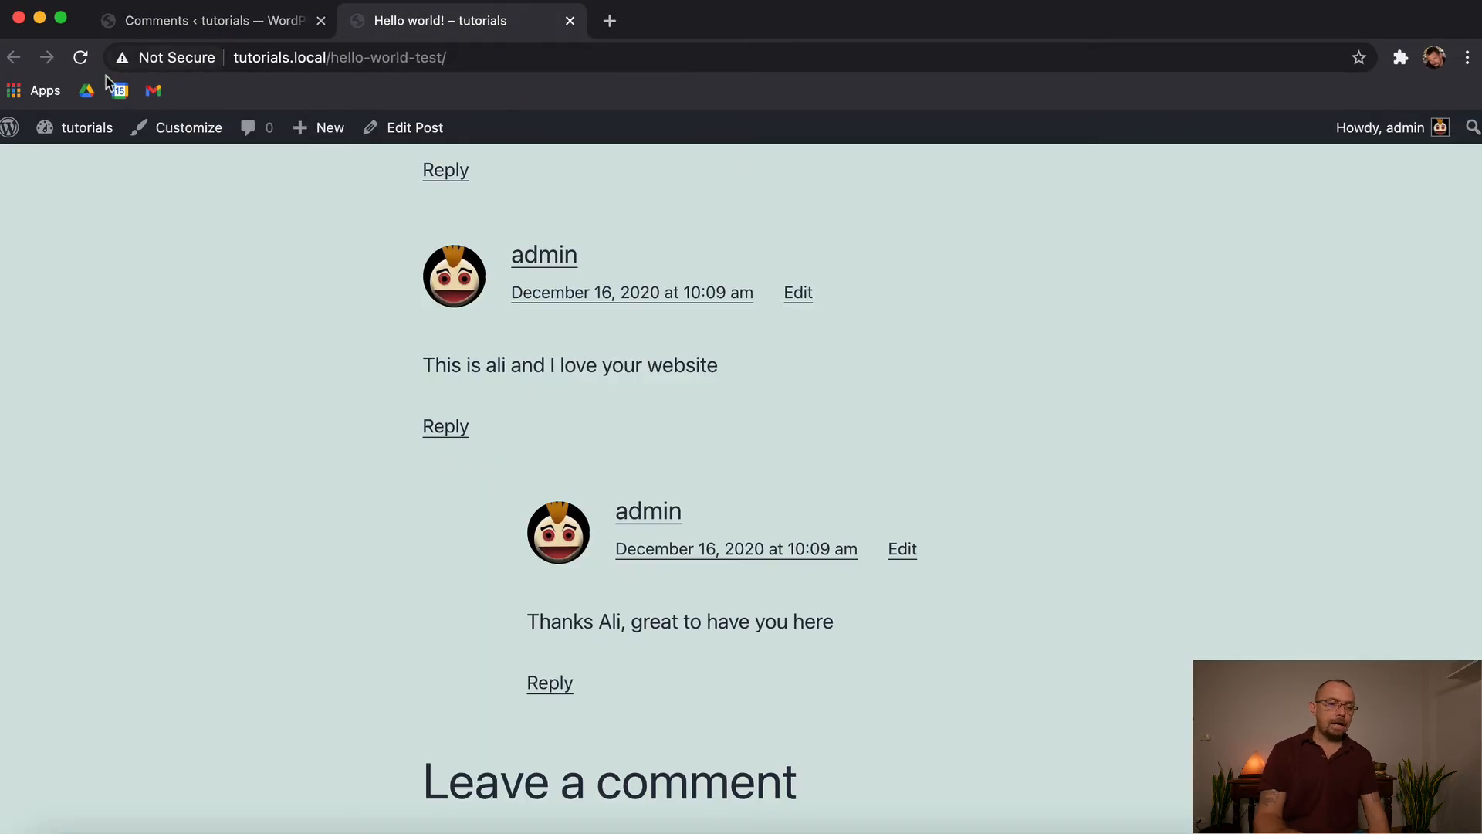
# Reload the "Hello world!" post to check its remaining comments, and return to the Comments admin list
pyautogui.click(78, 57)
pyautogui.scroll(5, 1202, 437)
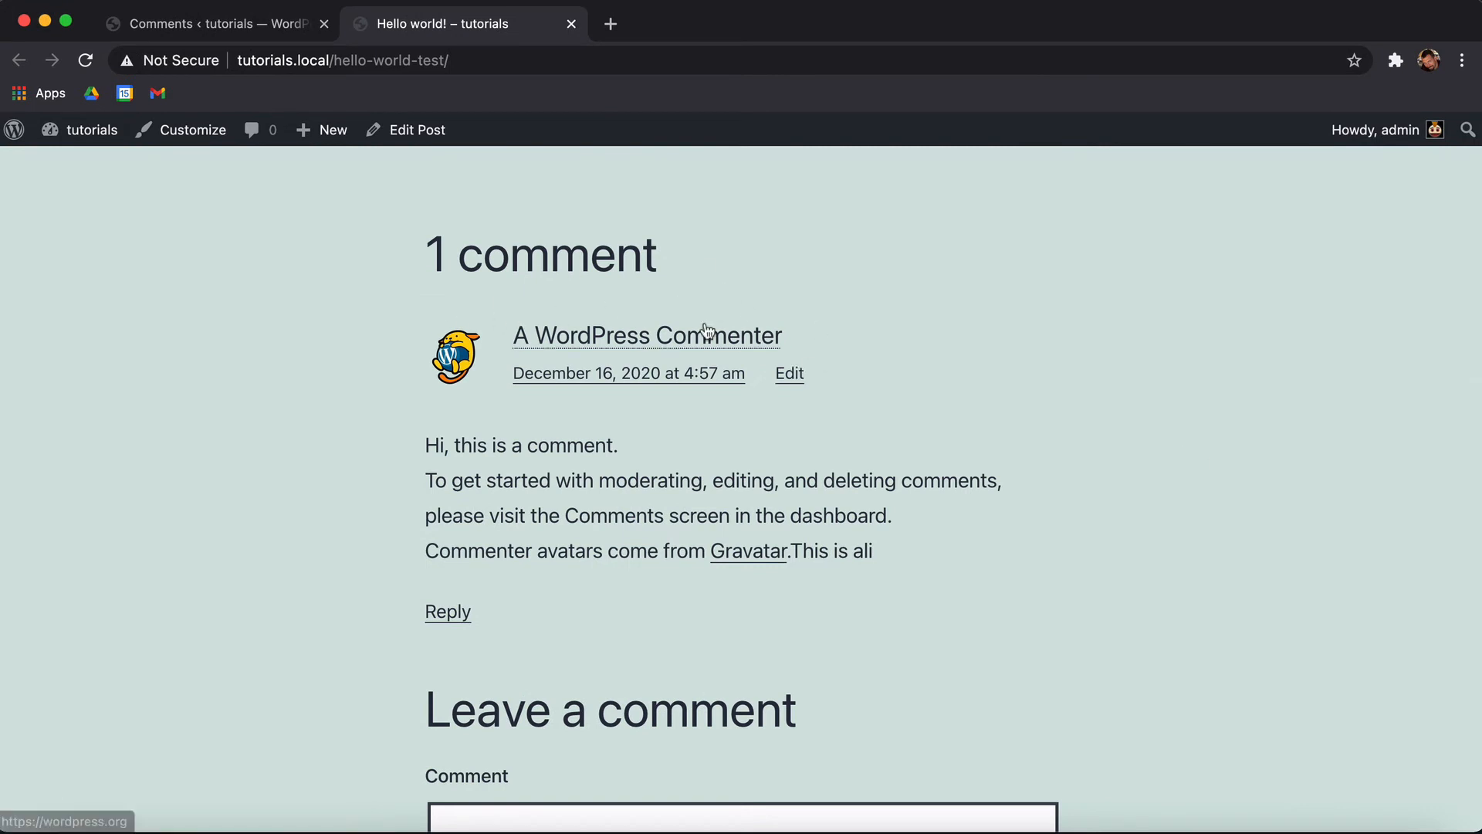
pyautogui.click(222, 27)
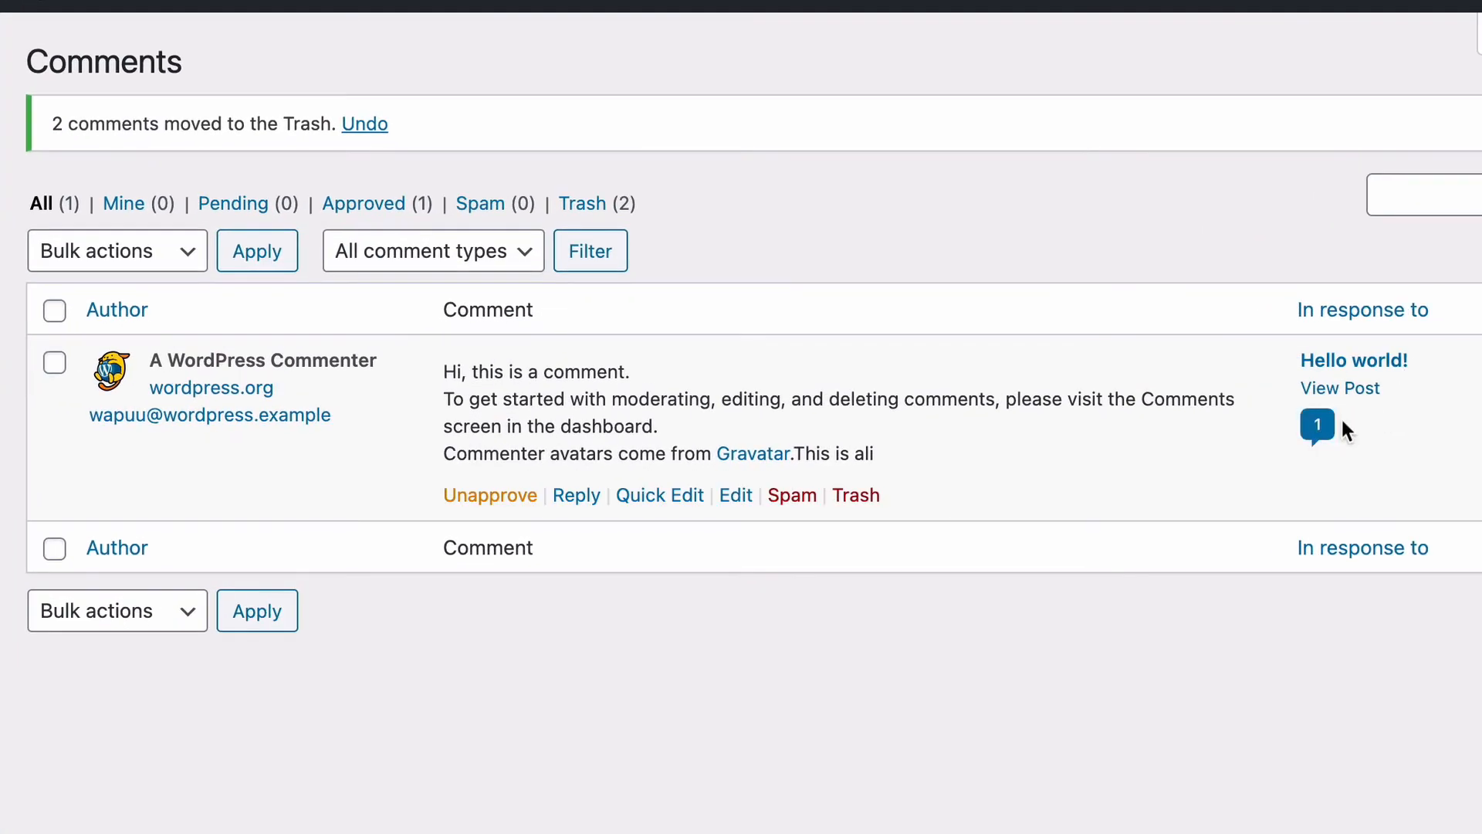
# Show the trashed comments, select them all to review the available bulk actions without applying any, and return to the list of all comments
pyautogui.click(583, 207)
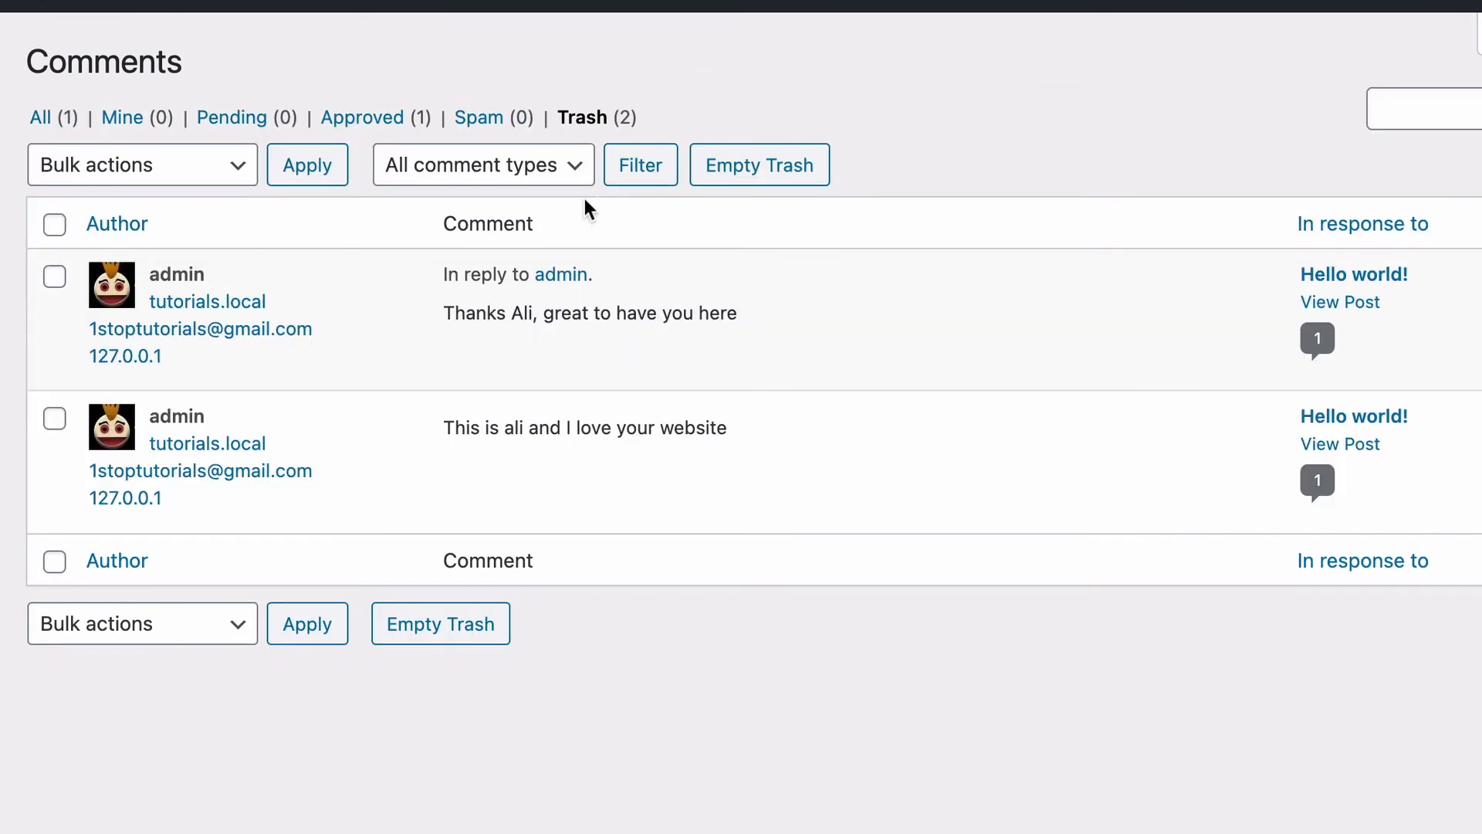
pyautogui.click(55, 224)
pyautogui.click(102, 639)
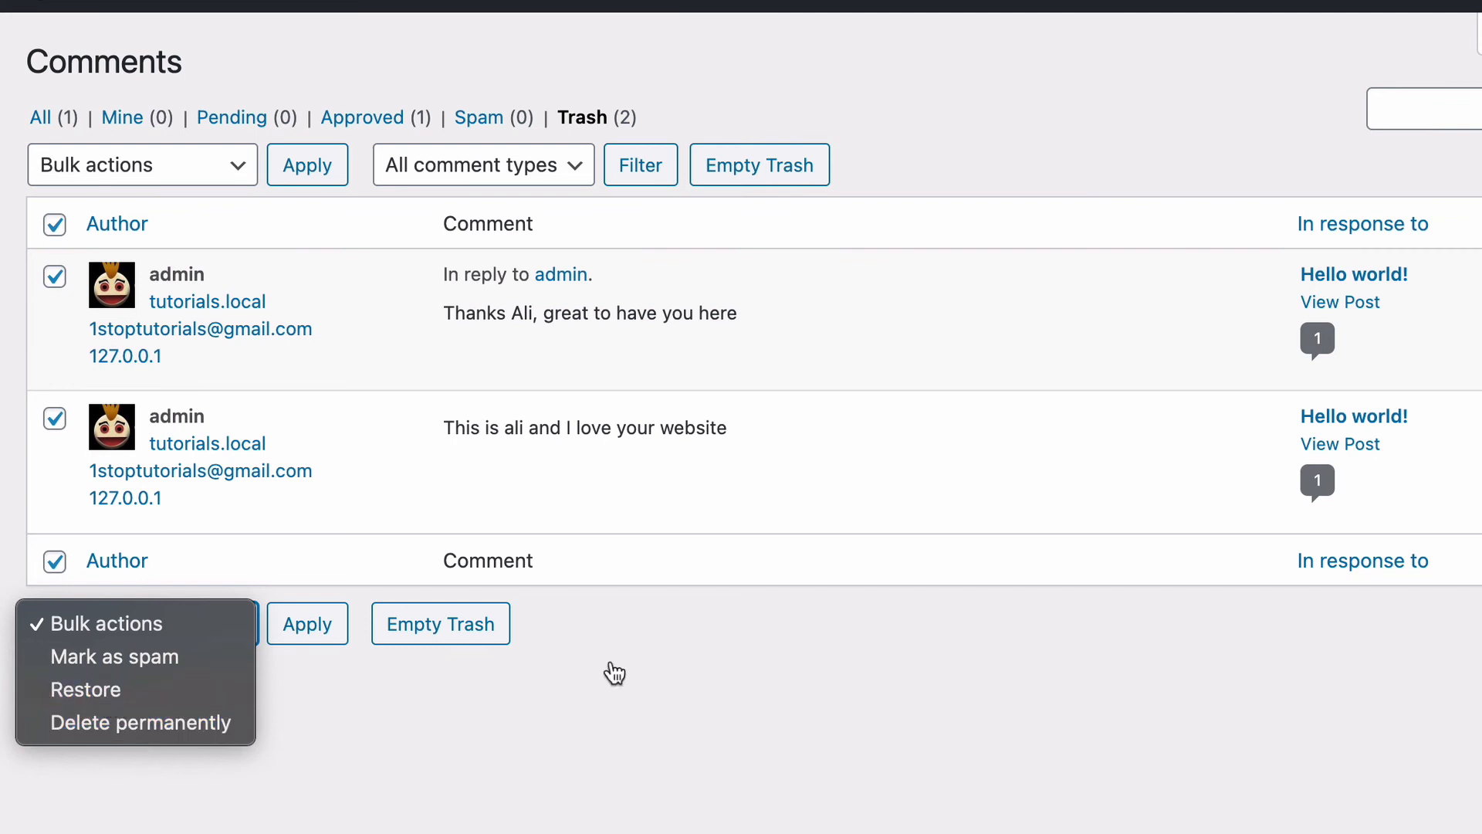
pyautogui.click(39, 121)
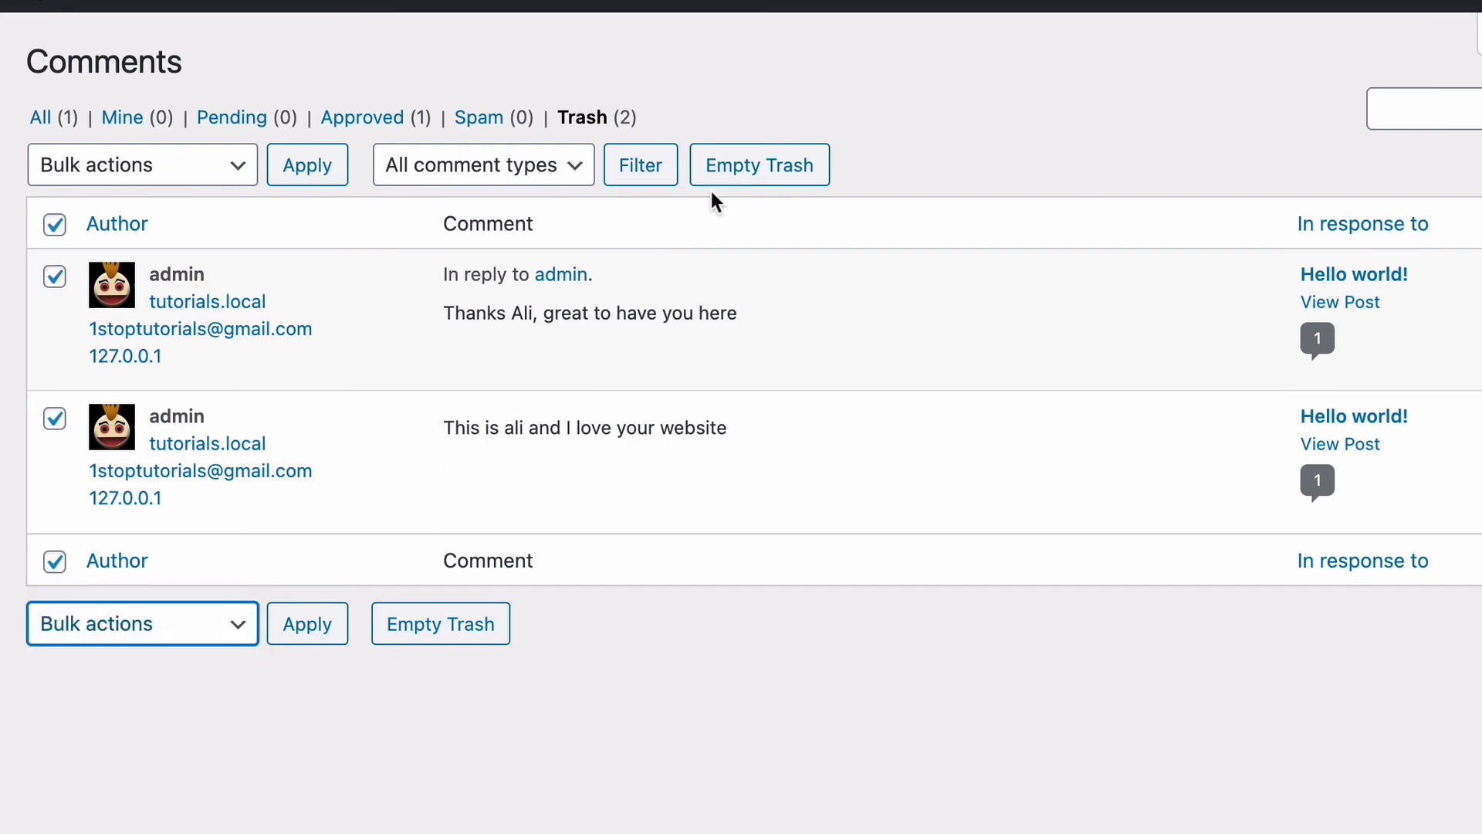
pyautogui.click(39, 118)
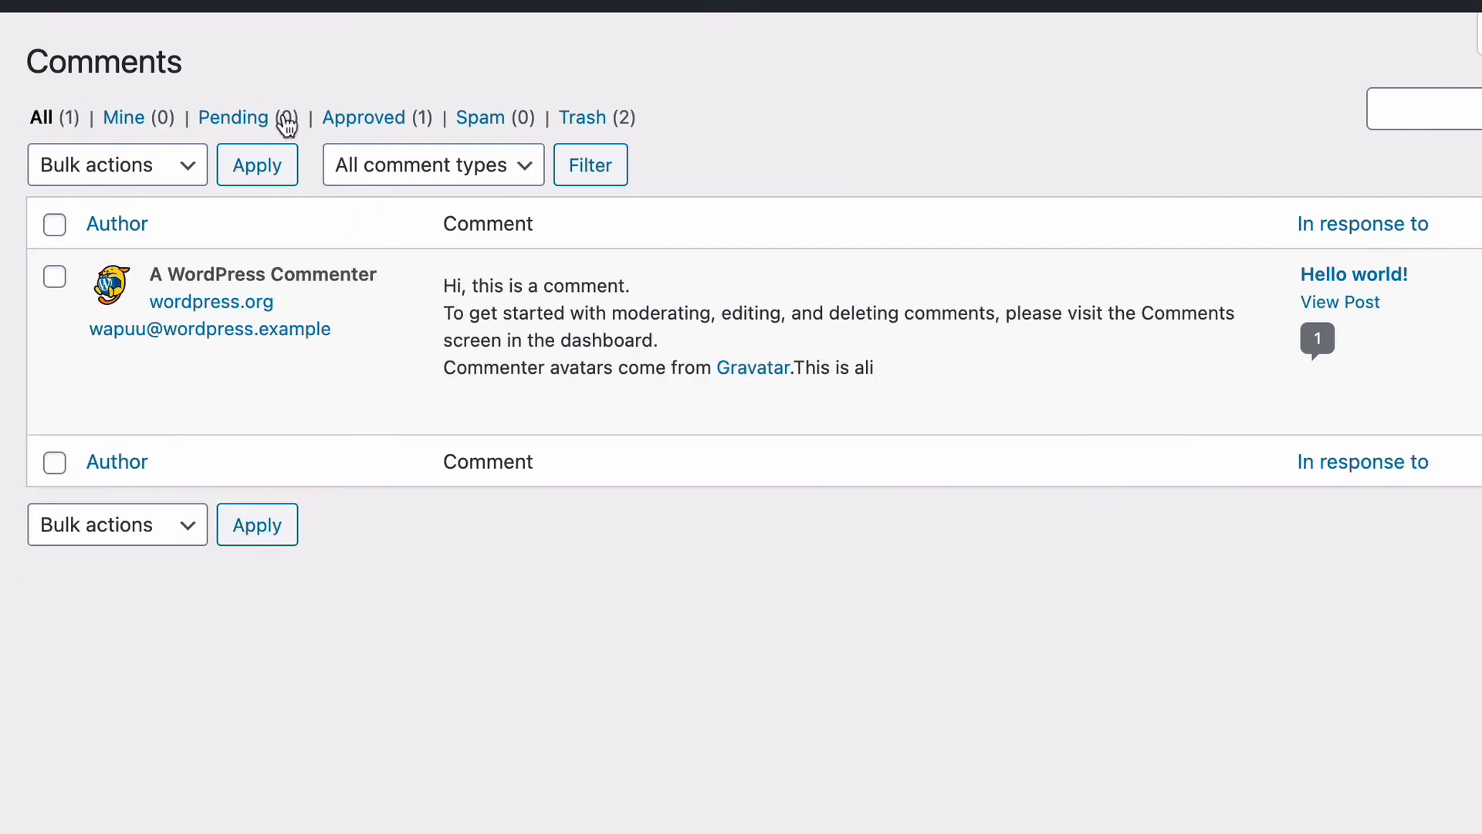